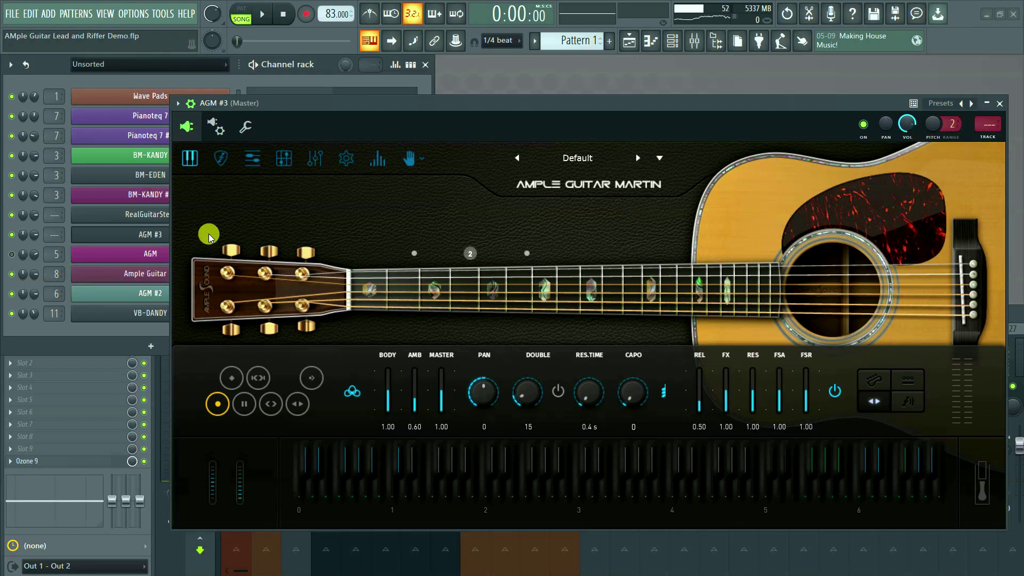
View the Riffer and mixer pages of the Ample Guitar Martin plugin
{"action": "left_click", "coordinate": [256, 160]}
{"action": "left_click", "coordinate": [313, 165]}
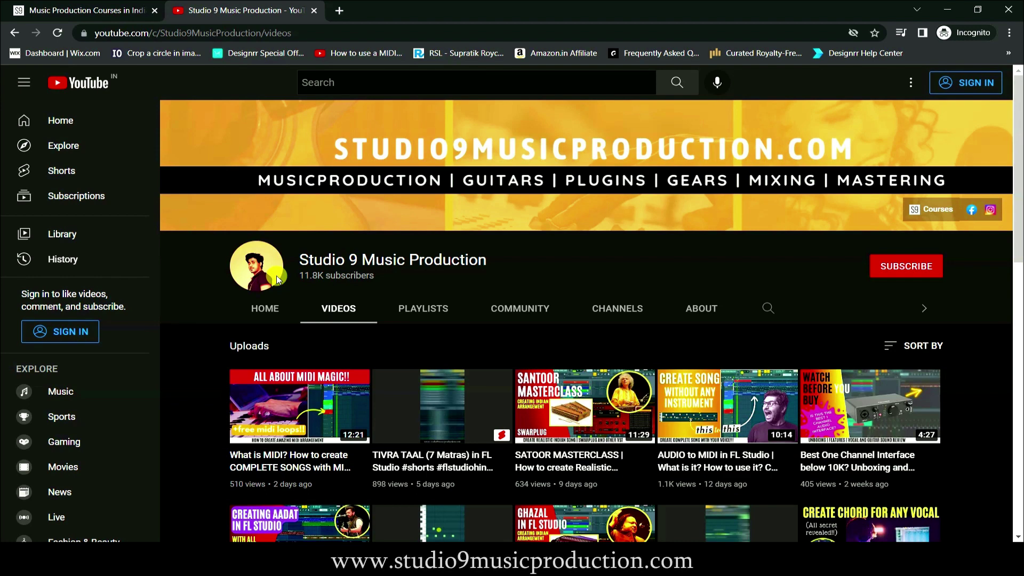
Switch to YouTube and look through the uploaded videos of the Studio 9 Music Production channel
{"action": "scroll", "coordinate": [277, 280], "scroll_direction": "down", "scroll_amount": 1}
{"action": "scroll", "coordinate": [277, 280], "scroll_direction": "down", "scroll_amount": 2}
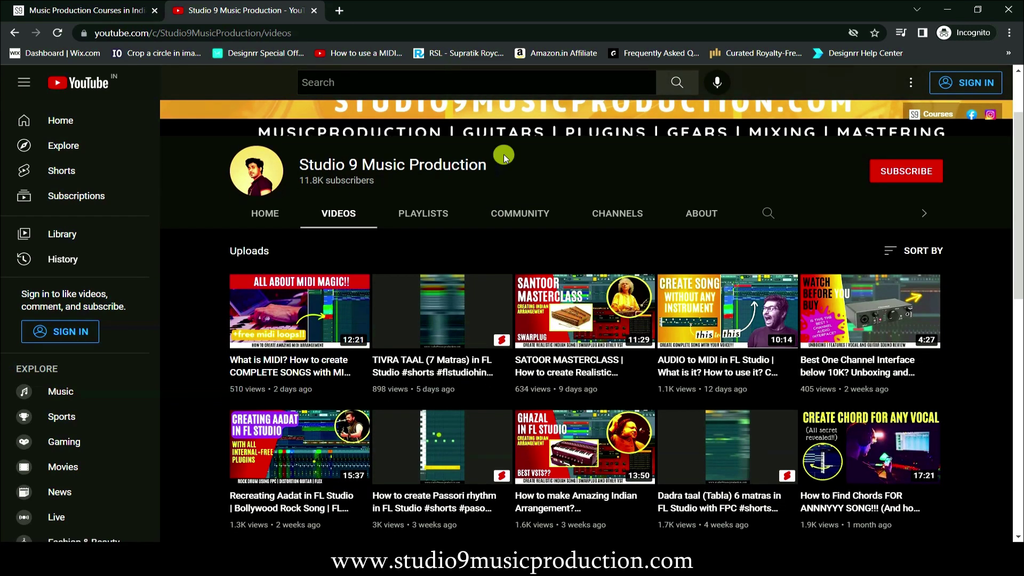
{"action": "scroll", "coordinate": [209, 283], "scroll_direction": "down", "scroll_amount": 2}
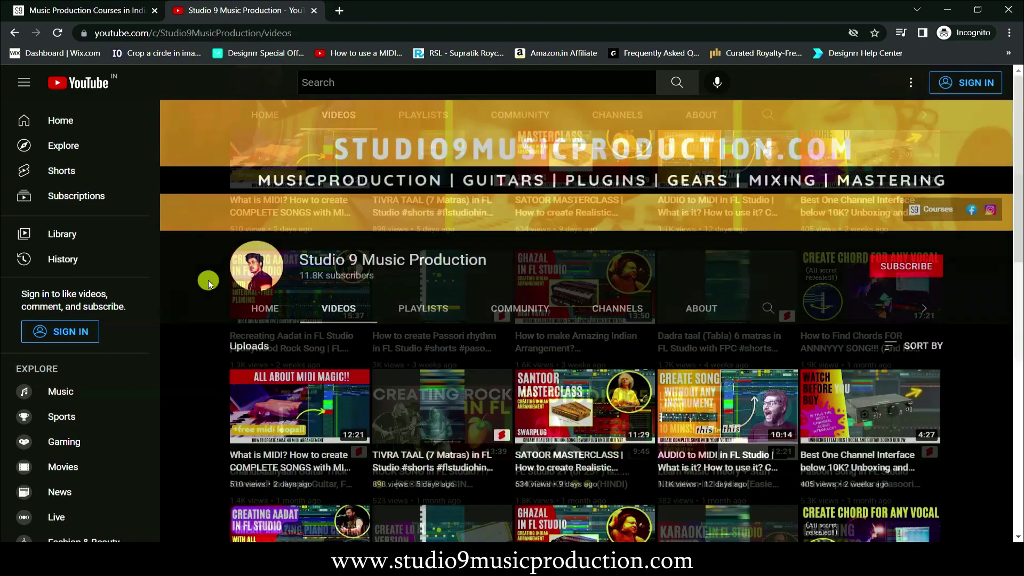
{"action": "scroll", "coordinate": [208, 282], "scroll_direction": "down", "scroll_amount": 4}
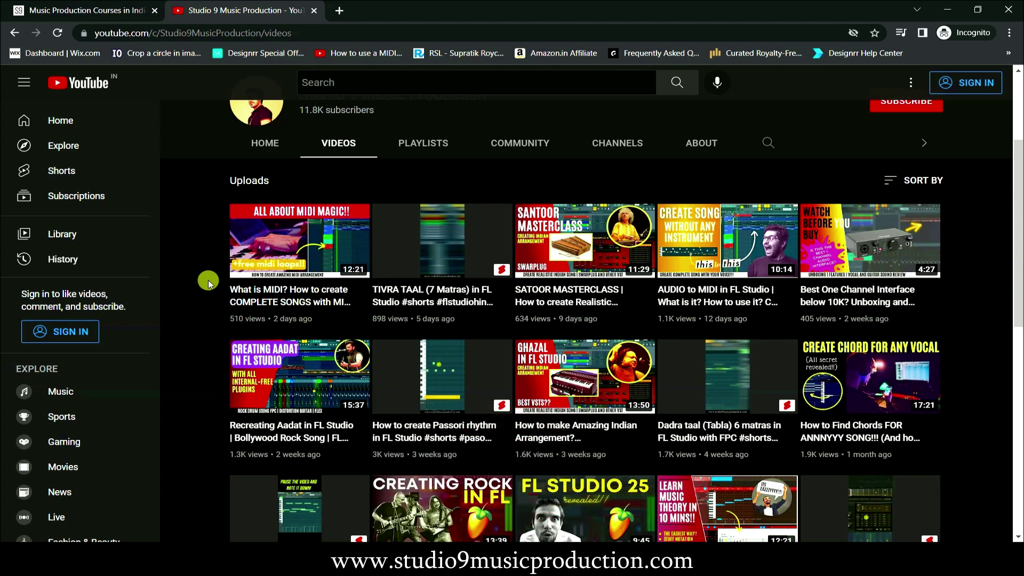
{"action": "scroll", "coordinate": [208, 282], "scroll_direction": "down", "scroll_amount": 2}
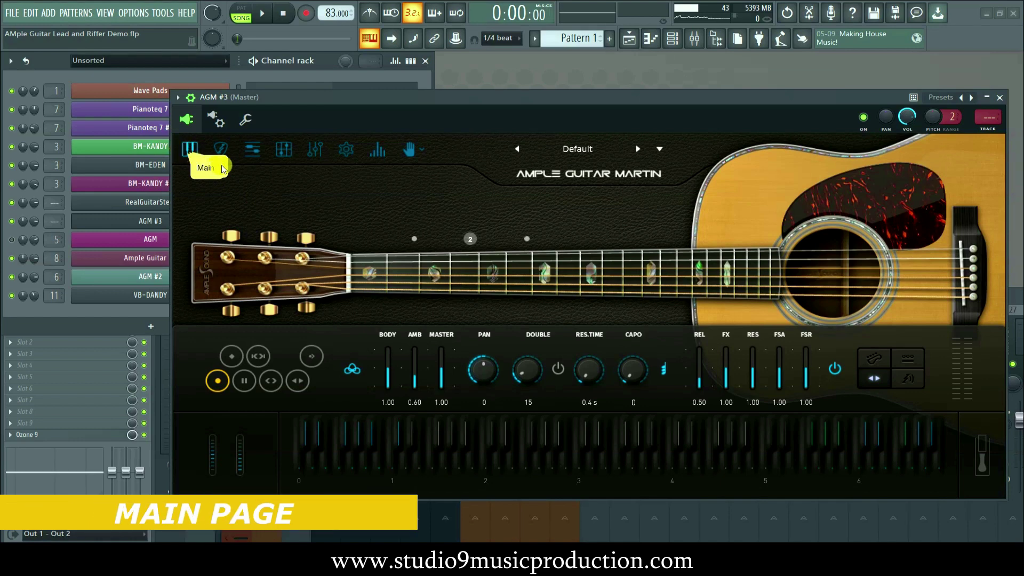
Return to FL Studio and go through the guitar plugin's Riffer, Tab and mixer pages and its sample library choices
{"action": "left_click", "coordinate": [499, 458]}
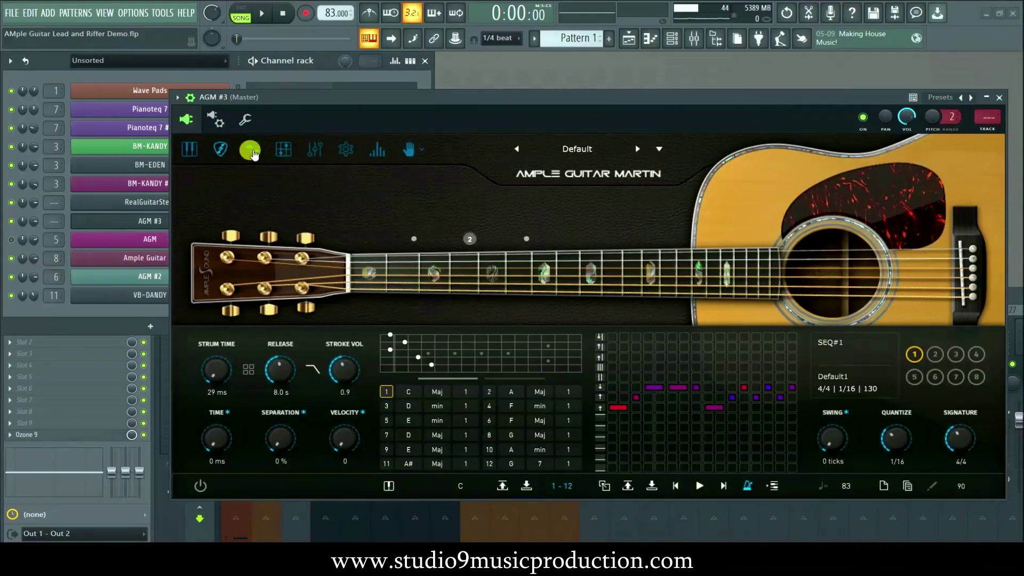
{"action": "left_click", "coordinate": [252, 150]}
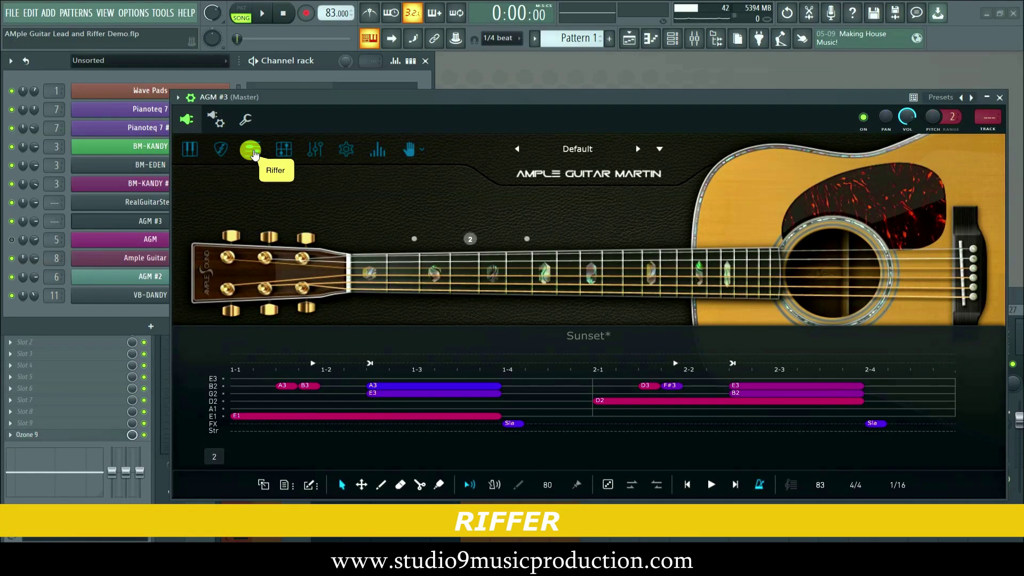
{"action": "left_click", "coordinate": [281, 151]}
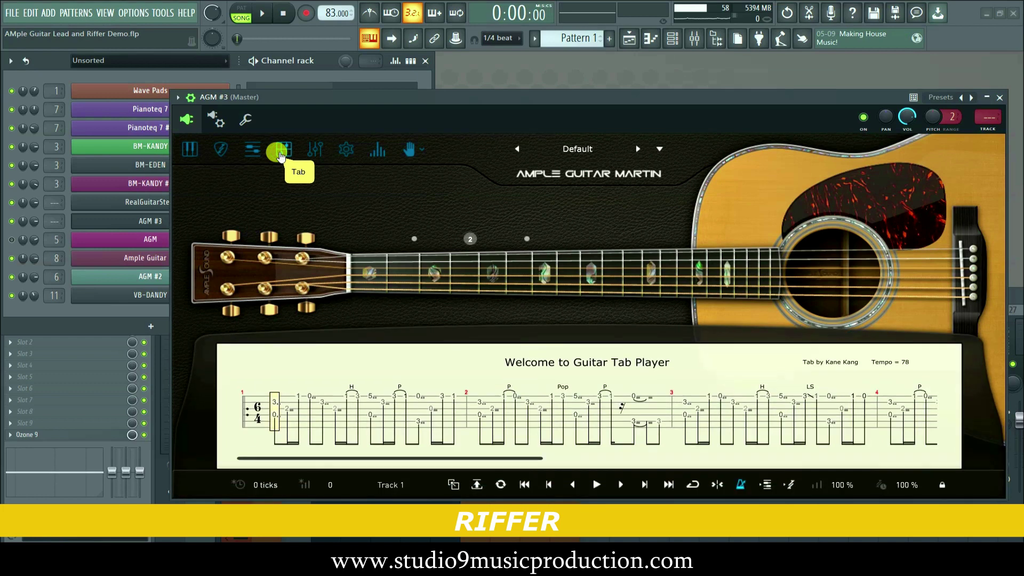
{"action": "left_click", "coordinate": [309, 156]}
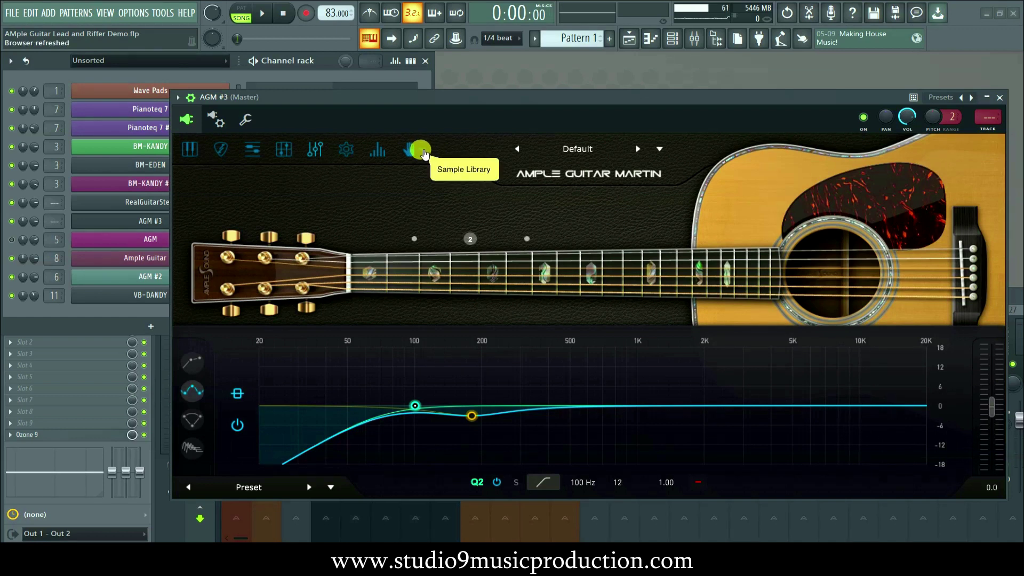
{"action": "left_click", "coordinate": [421, 152]}
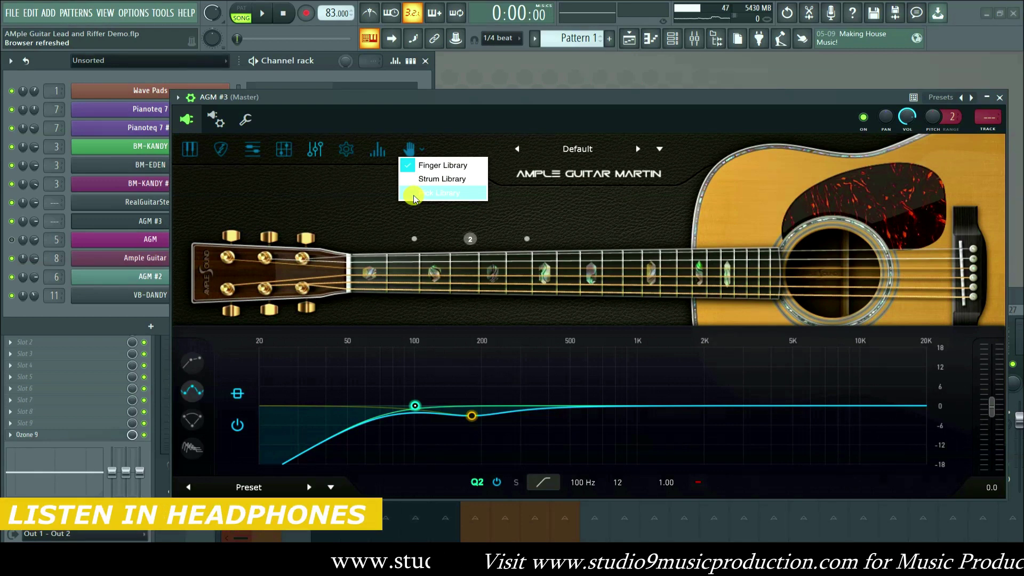
{"action": "left_click", "coordinate": [415, 195]}
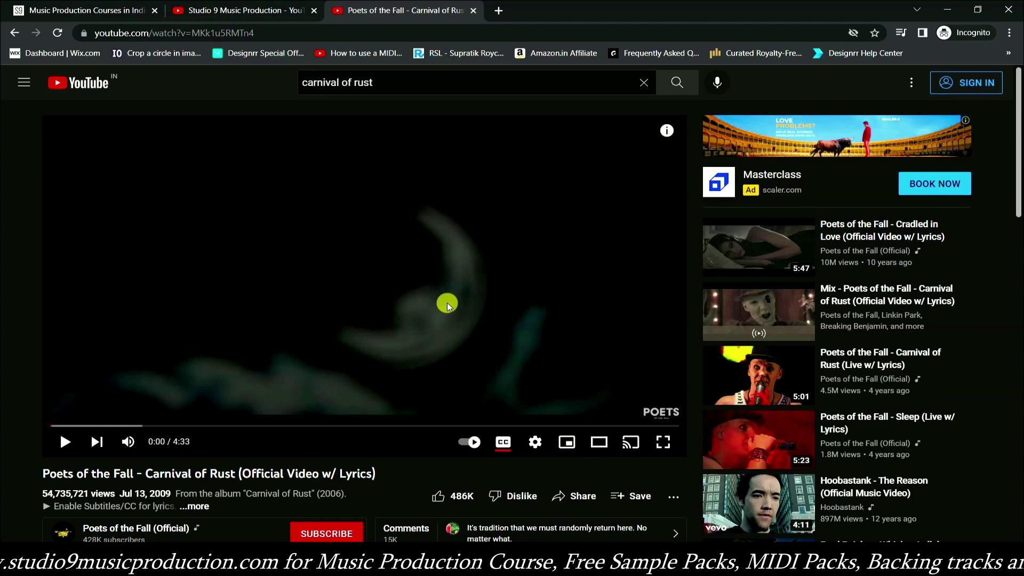
Switch to YouTube and listen to parts of Carnival of Rust by Poets of the Fall and Alvida by Pritam and KK
{"action": "left_click", "coordinate": [446, 304]}
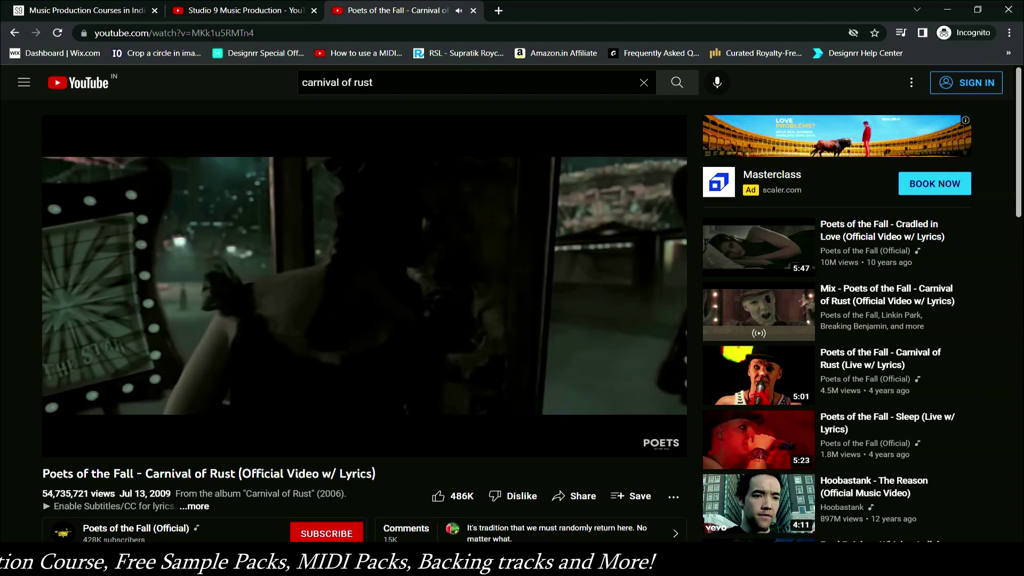
{"action": "left_click", "coordinate": [442, 291]}
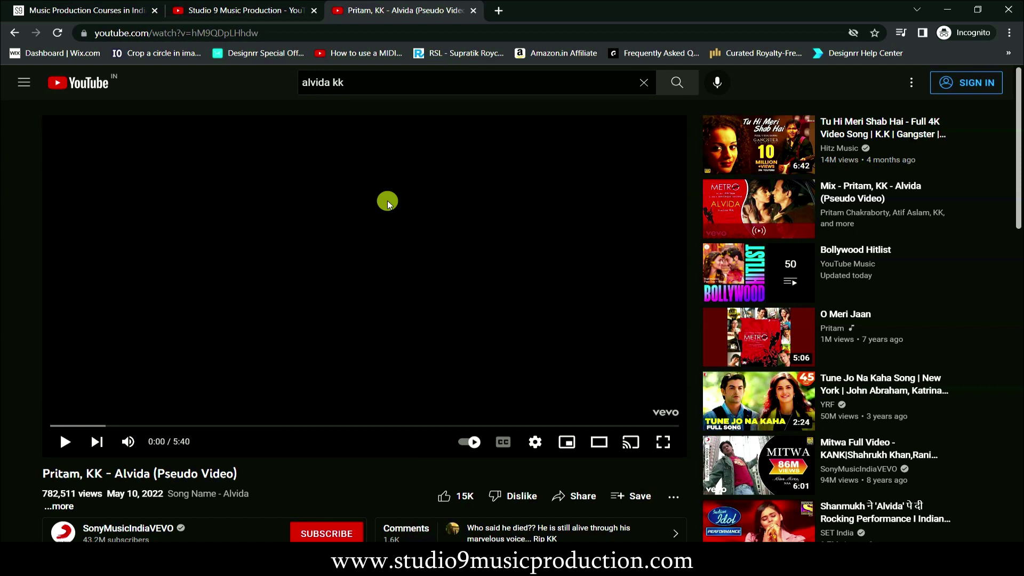
{"action": "left_click", "coordinate": [387, 203]}
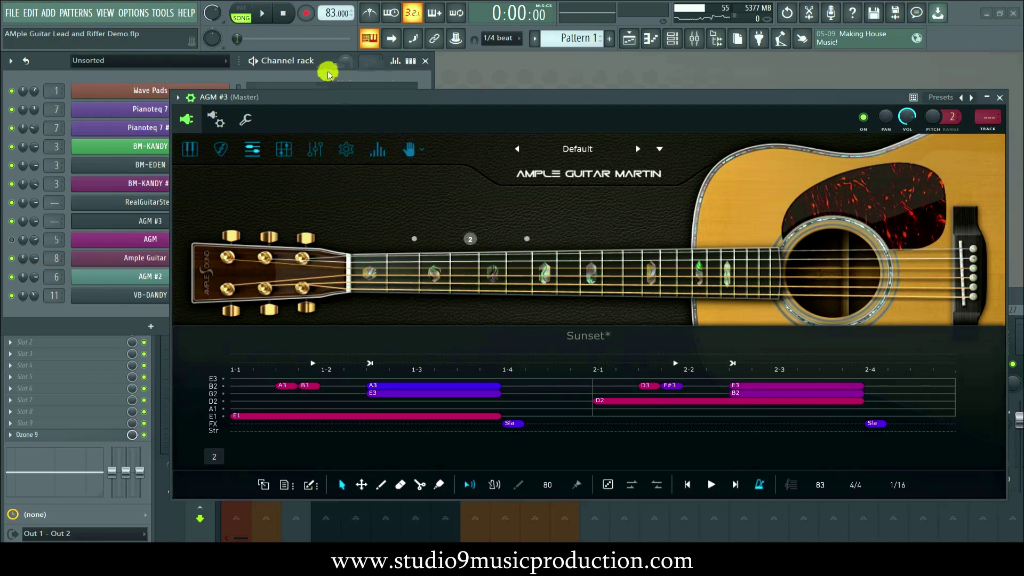
Switch FL Studio to pattern mode, play Pattern 1 with the channel rack uncovered, and mute the VB-DANDY channel
{"action": "left_click", "coordinate": [241, 12]}
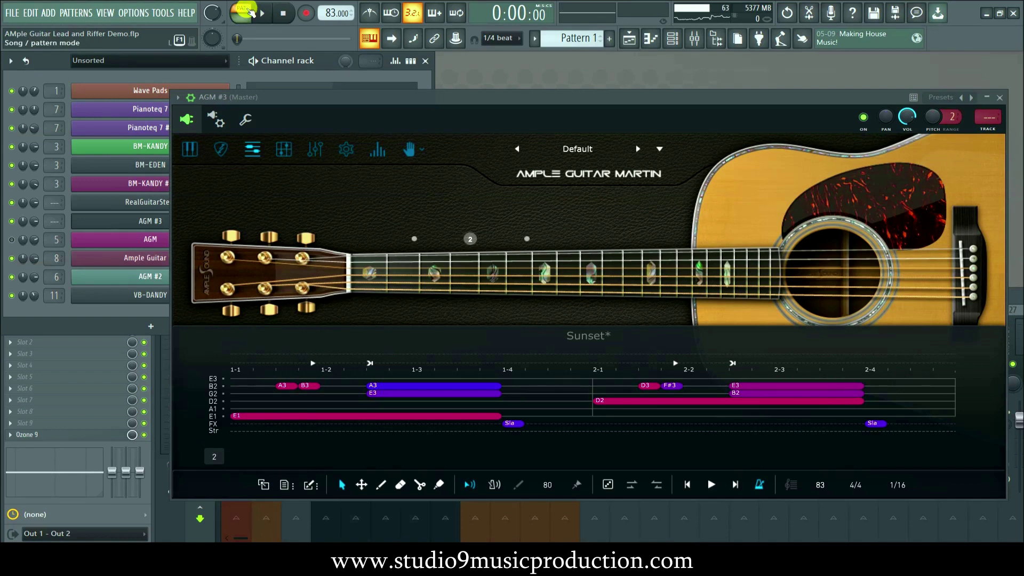
{"action": "left_click_drag", "start_coordinate": [318, 96], "coordinate": [600, 86]}
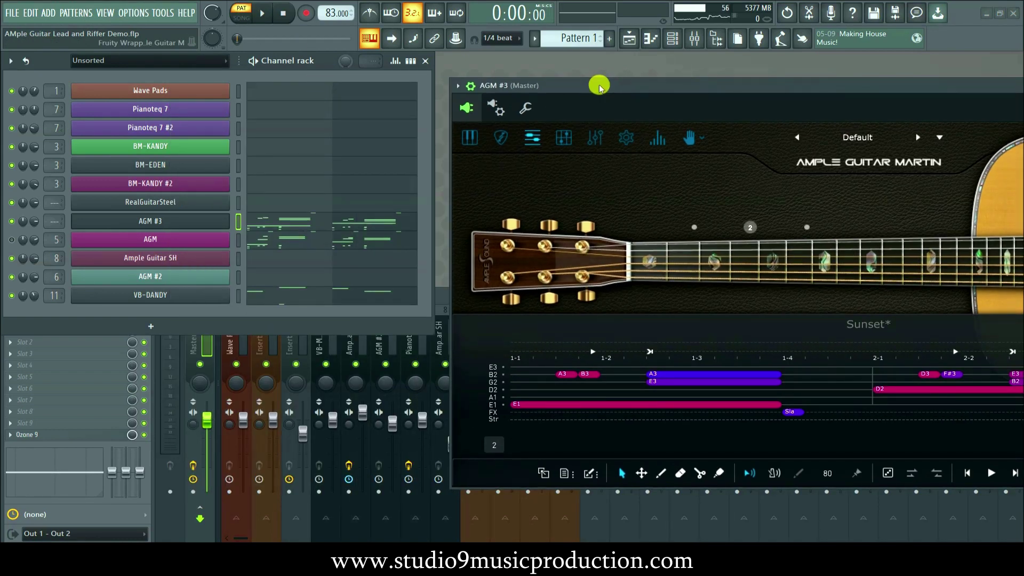
{"action": "key", "text": "space"}
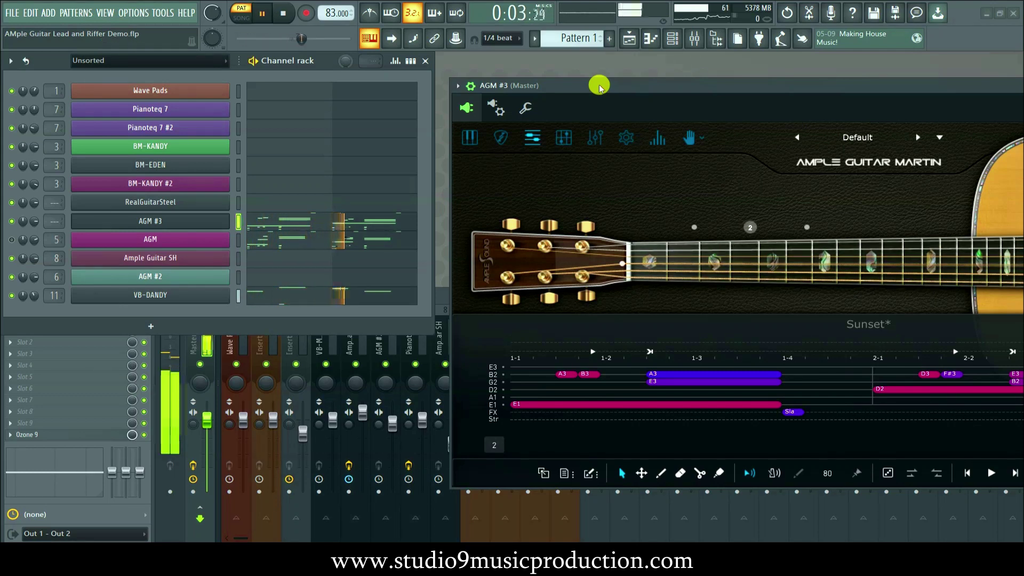
{"action": "left_click", "coordinate": [11, 296]}
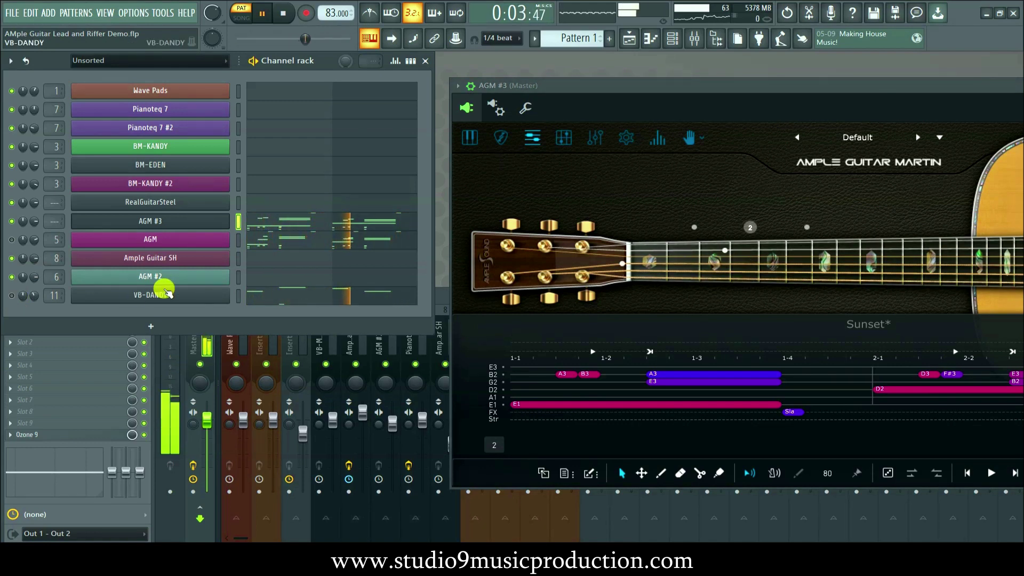
{"action": "key", "text": "space"}
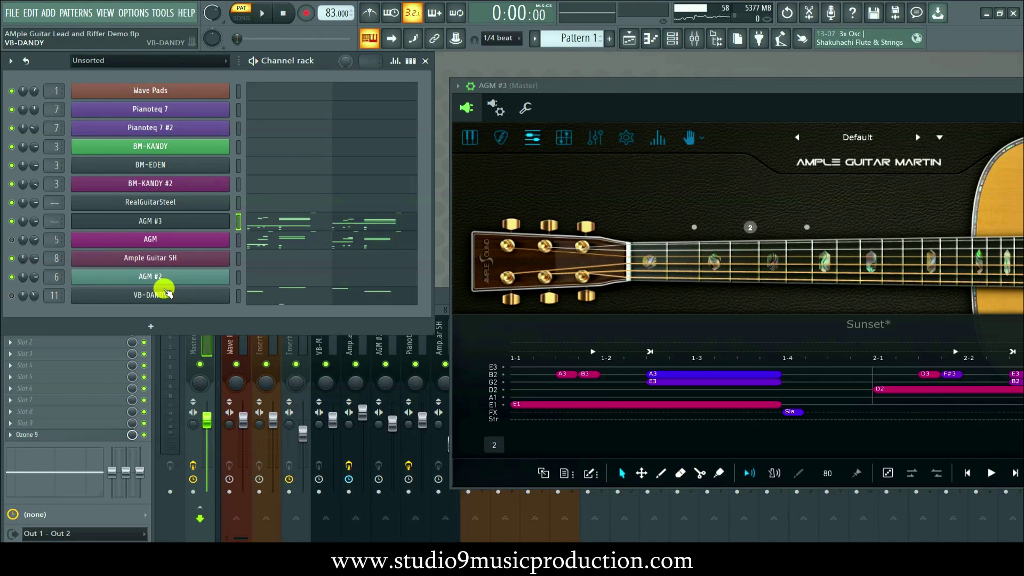
Bring the guitar plugin window back into full view and audition preset riffs in the Riffer, including War March and Default
{"action": "left_click_drag", "start_coordinate": [630, 86], "coordinate": [326, 66]}
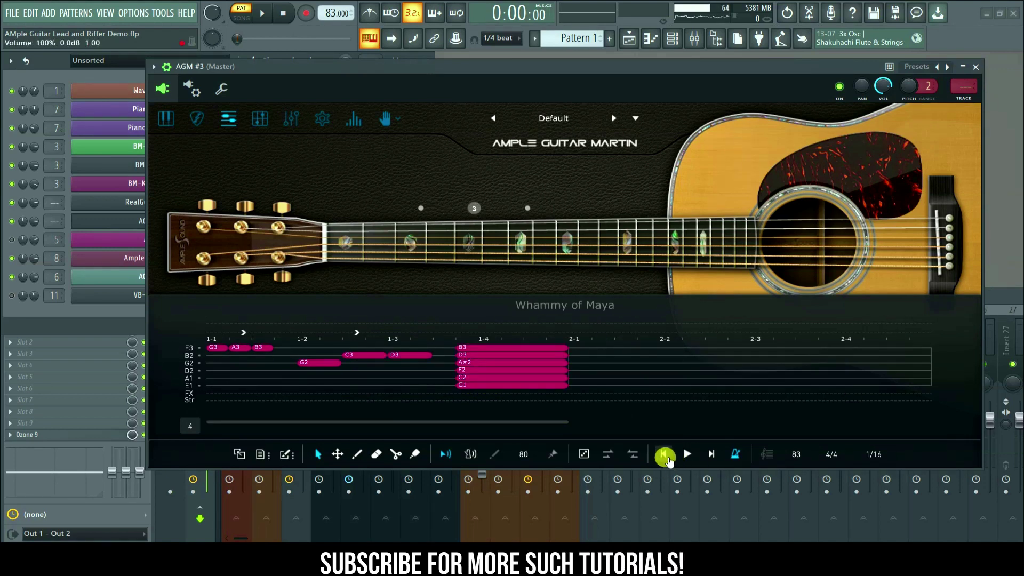
{"action": "left_click", "coordinate": [687, 455]}
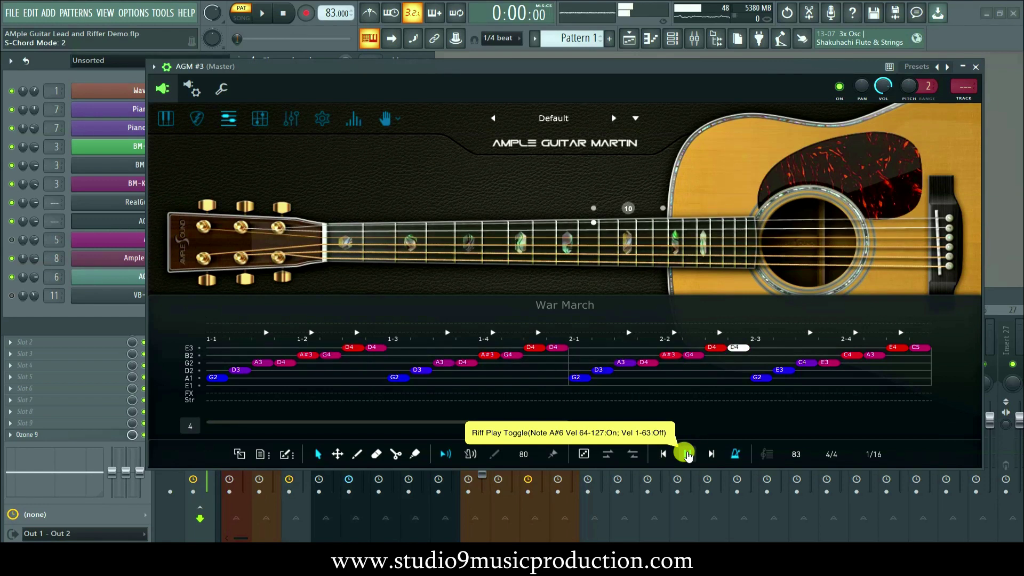
{"action": "left_click", "coordinate": [664, 454]}
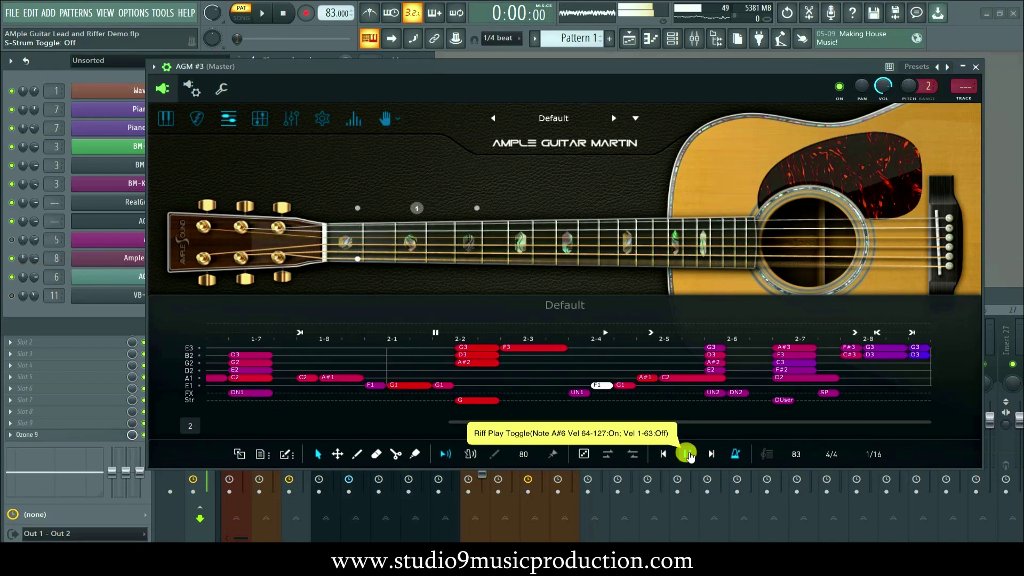
{"action": "left_click", "coordinate": [688, 454]}
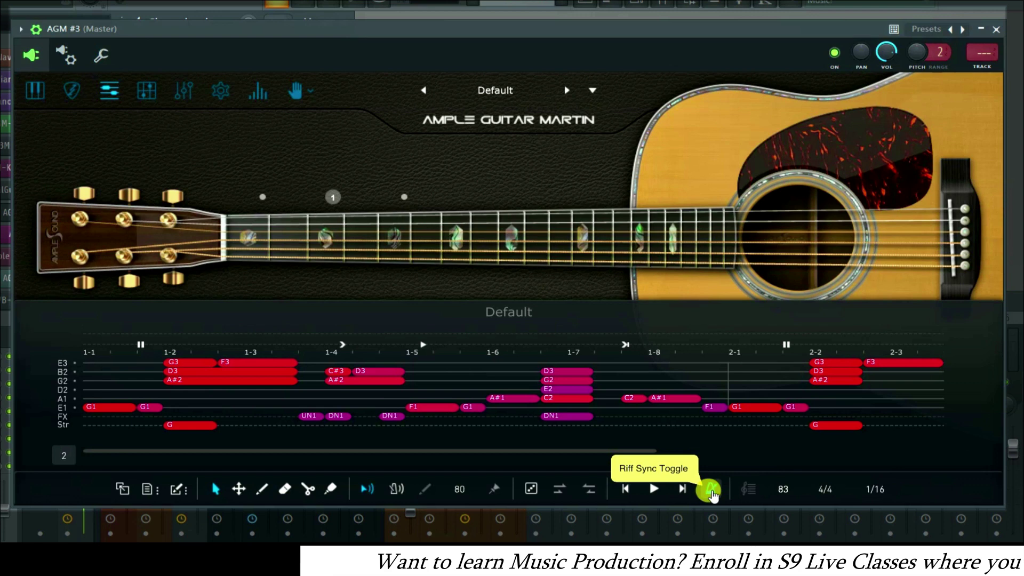
Toggle Riff Sync off and on, and examine the riff's time signature and note grid choices
{"action": "left_click", "coordinate": [711, 491]}
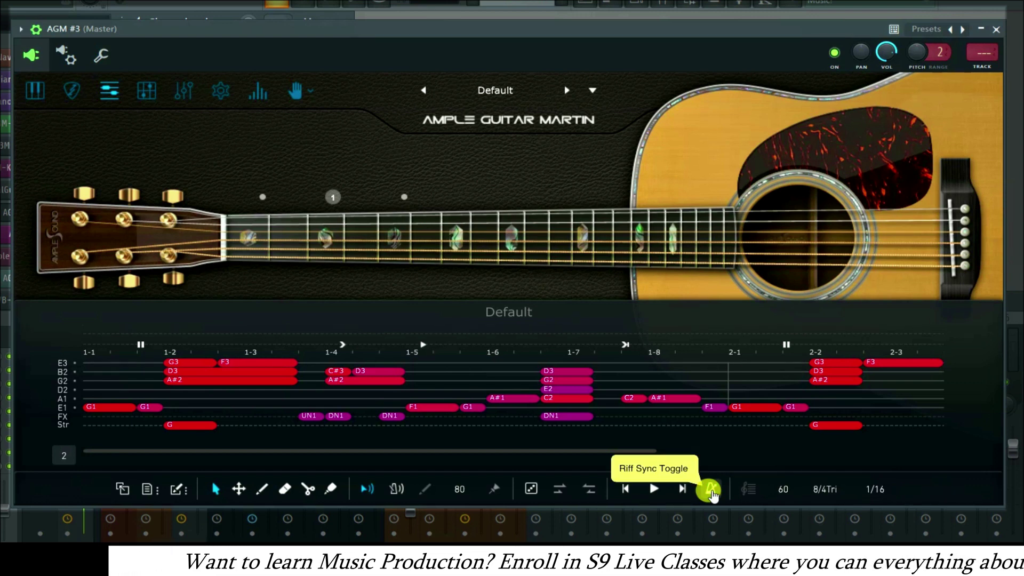
{"action": "left_click", "coordinate": [711, 490]}
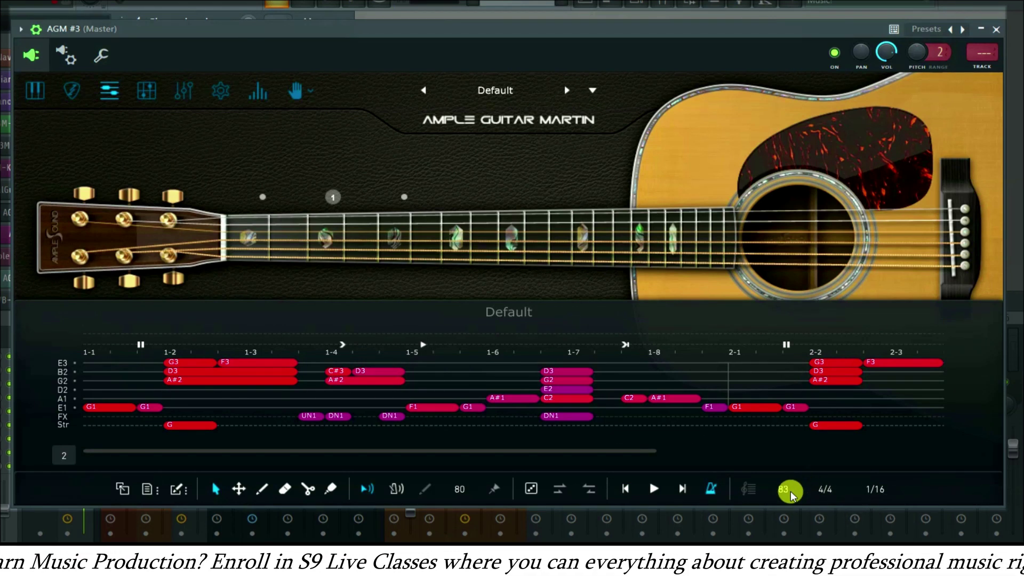
{"action": "left_click", "coordinate": [834, 490]}
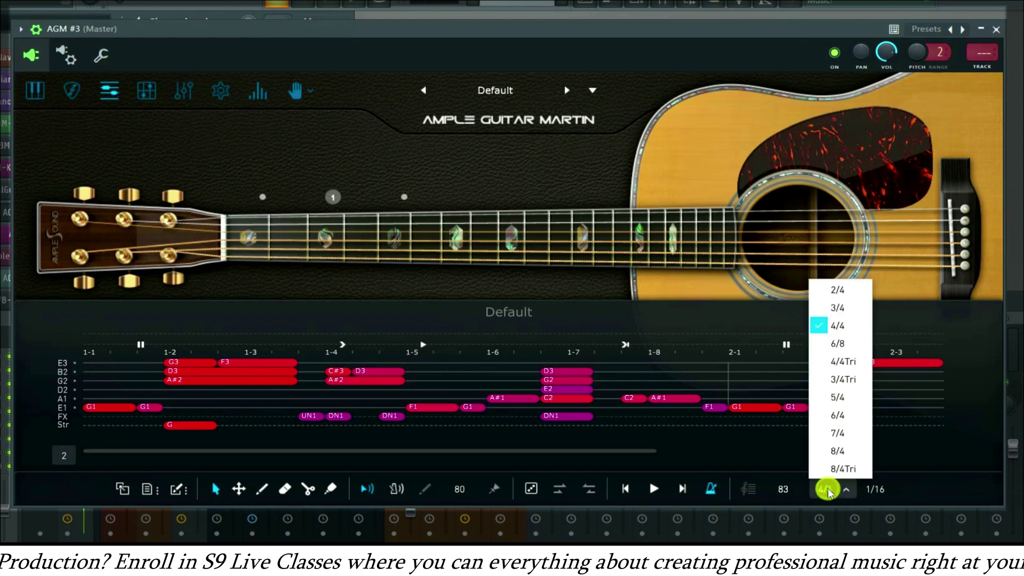
{"action": "left_click", "coordinate": [873, 491]}
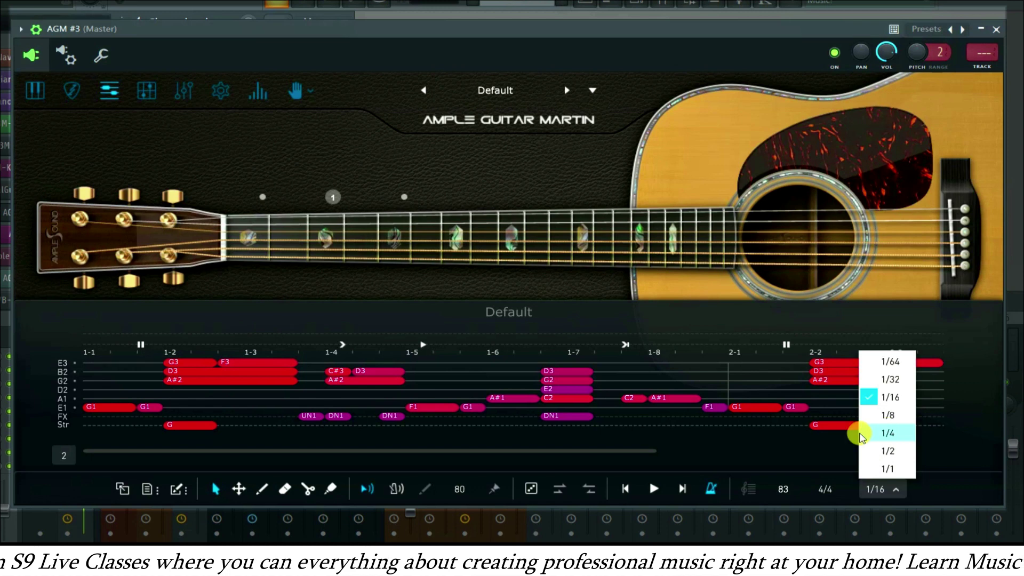
{"action": "left_click", "coordinate": [760, 462]}
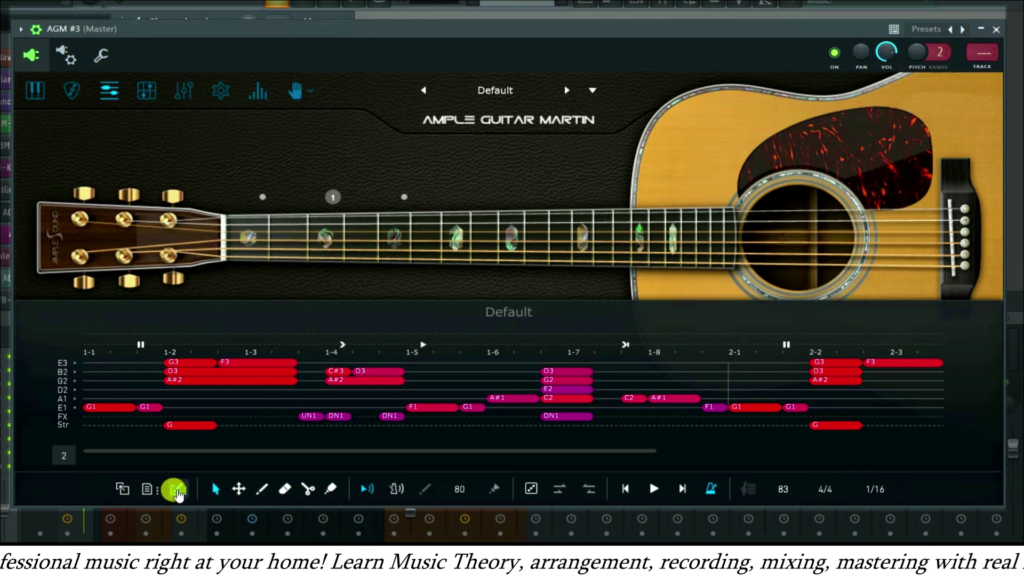
Clear all notes from the Default riff
{"action": "left_click", "coordinate": [178, 490]}
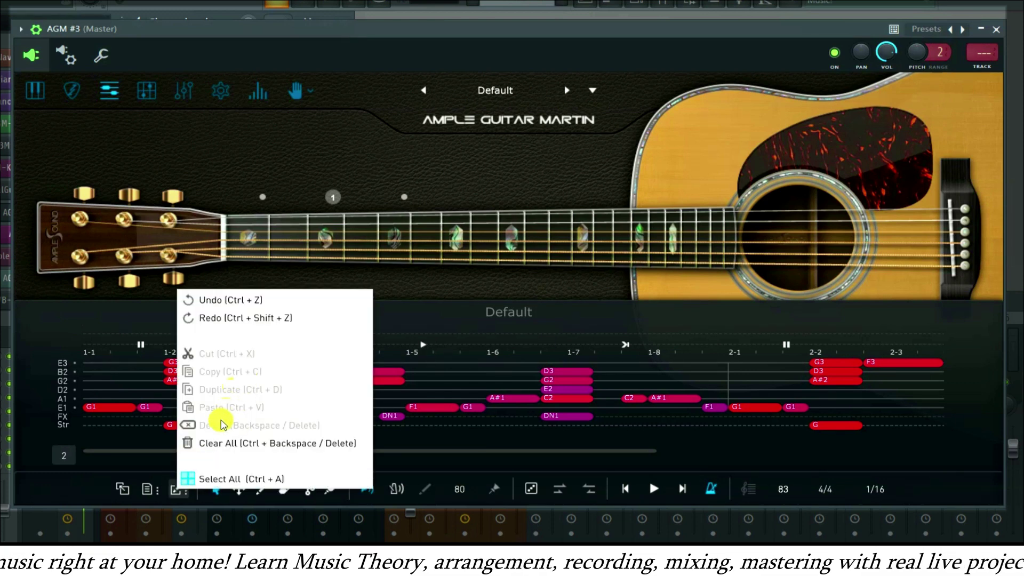
{"action": "left_click", "coordinate": [85, 475]}
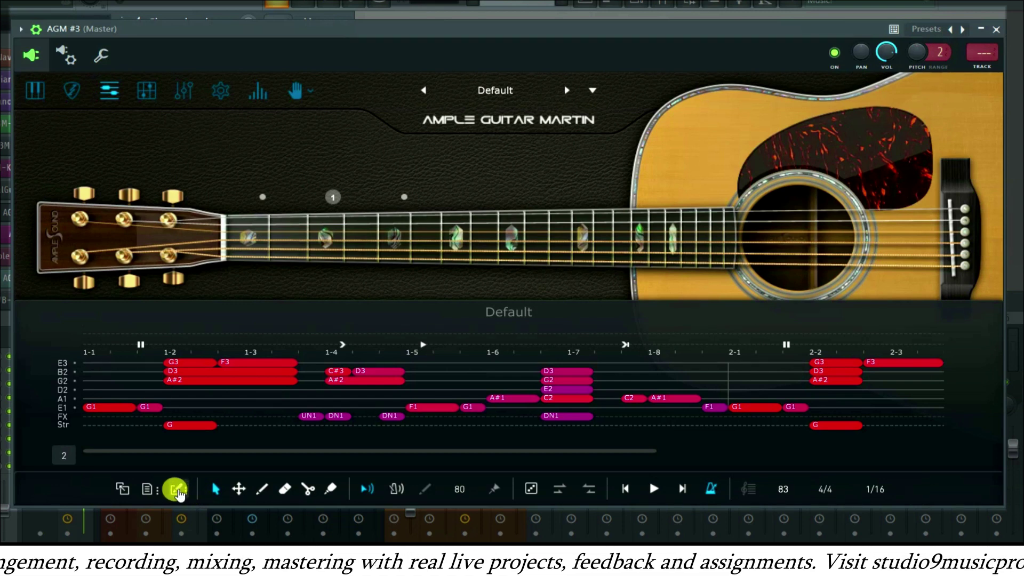
{"action": "left_click", "coordinate": [177, 490]}
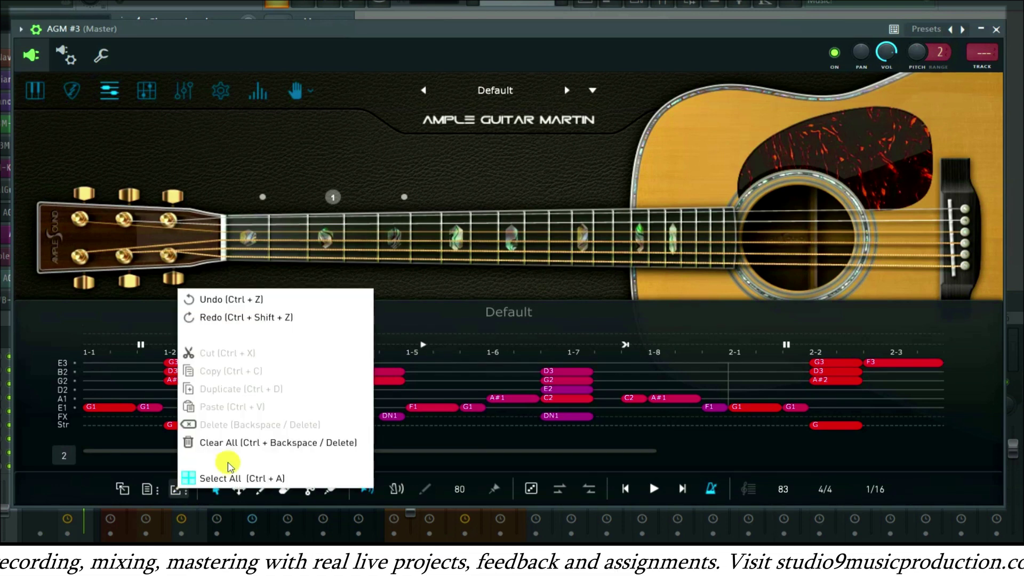
{"action": "left_click", "coordinate": [231, 442]}
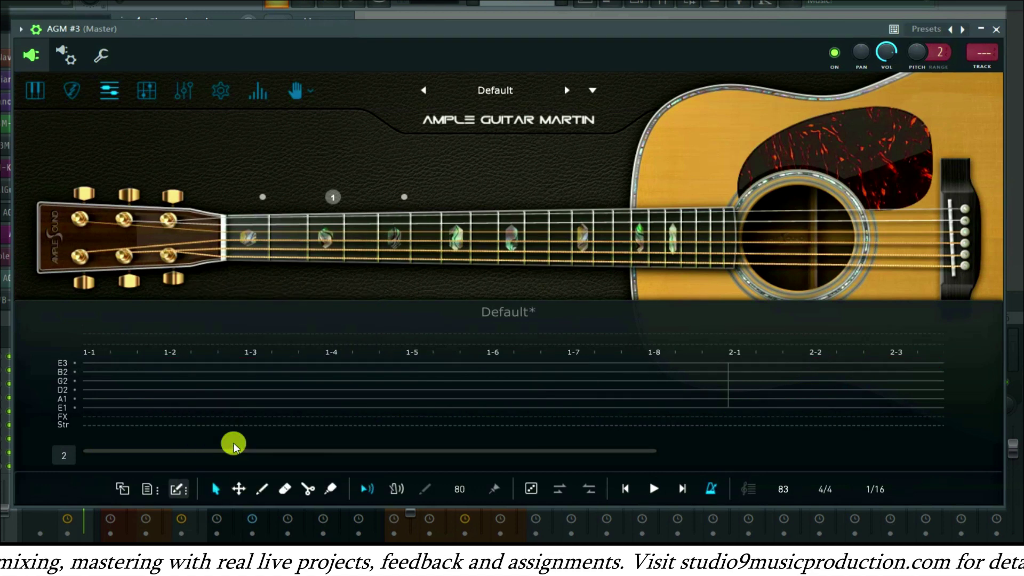
Examine the riff's load, save and MIDI import/export options and its length choices, and toggle riff playback
{"action": "left_click", "coordinate": [145, 494]}
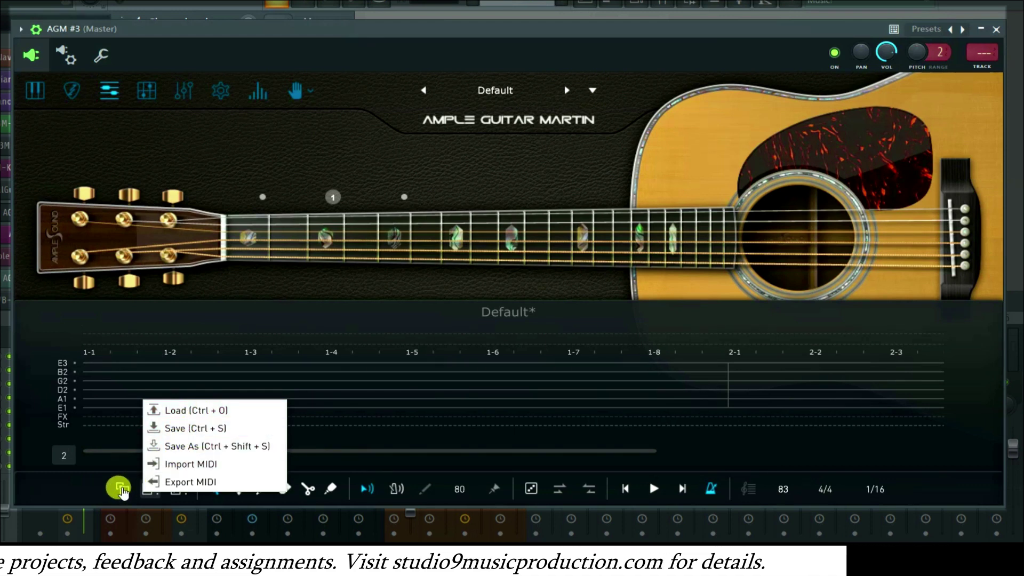
{"action": "left_click", "coordinate": [123, 491]}
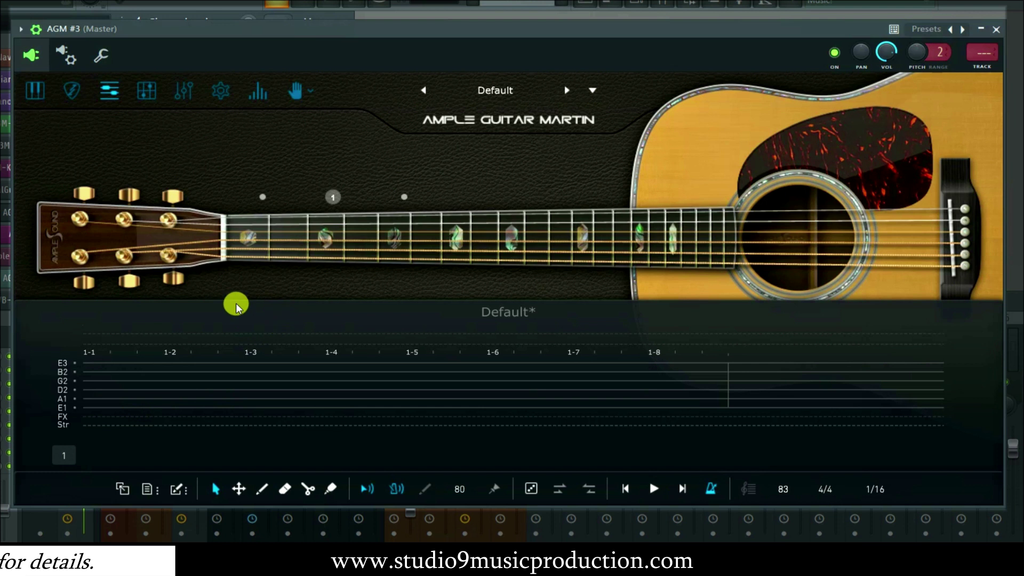
{"action": "left_click", "coordinate": [64, 452]}
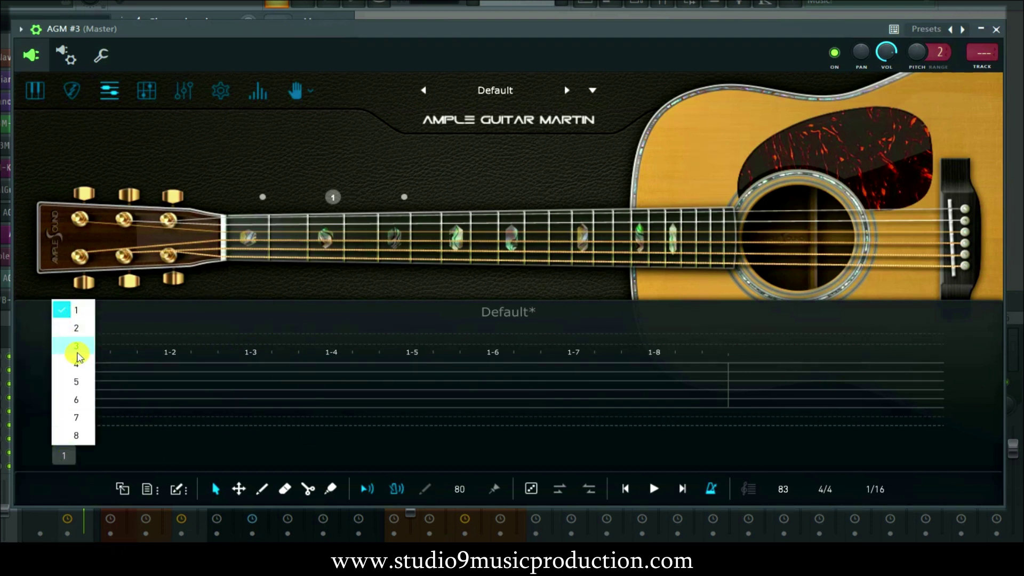
{"action": "left_click", "coordinate": [128, 438]}
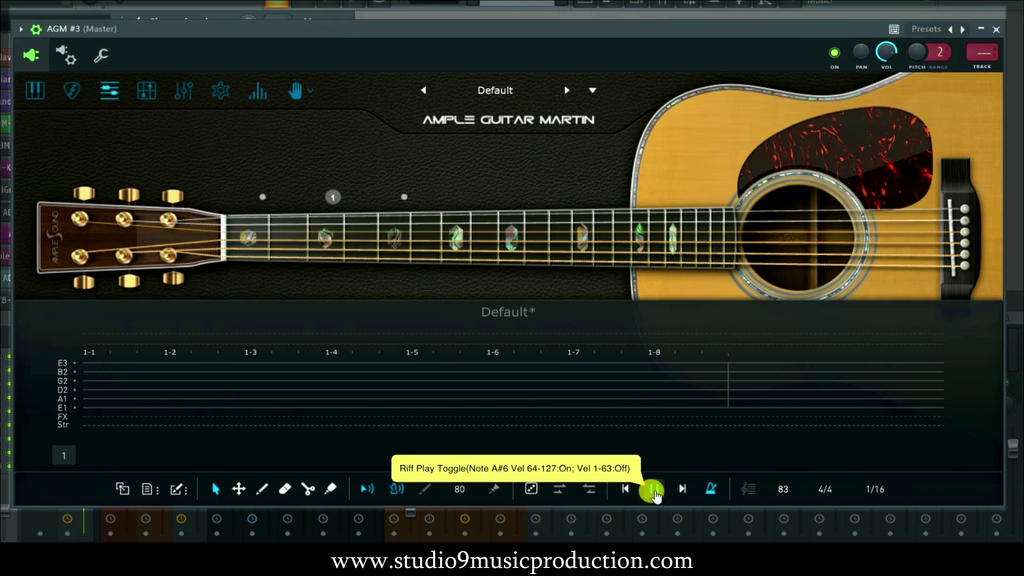
{"action": "left_click", "coordinate": [653, 491]}
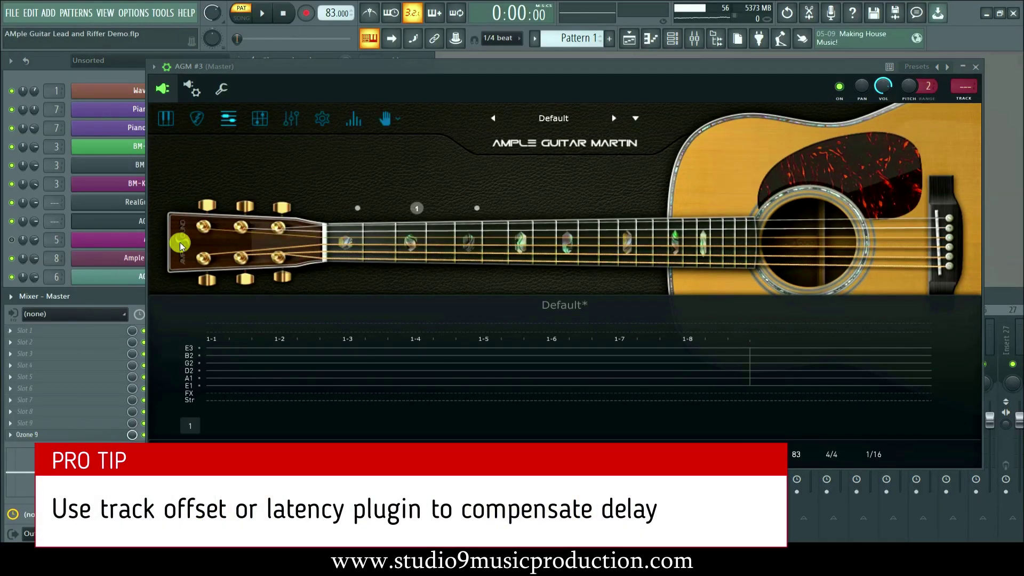
Move the guitar window aside and inspect the Latency Delay plugin's settings on the Ample Guitar SH mixer track
{"action": "left_click_drag", "start_coordinate": [453, 65], "coordinate": [757, 88]}
{"action": "left_click", "coordinate": [349, 480]}
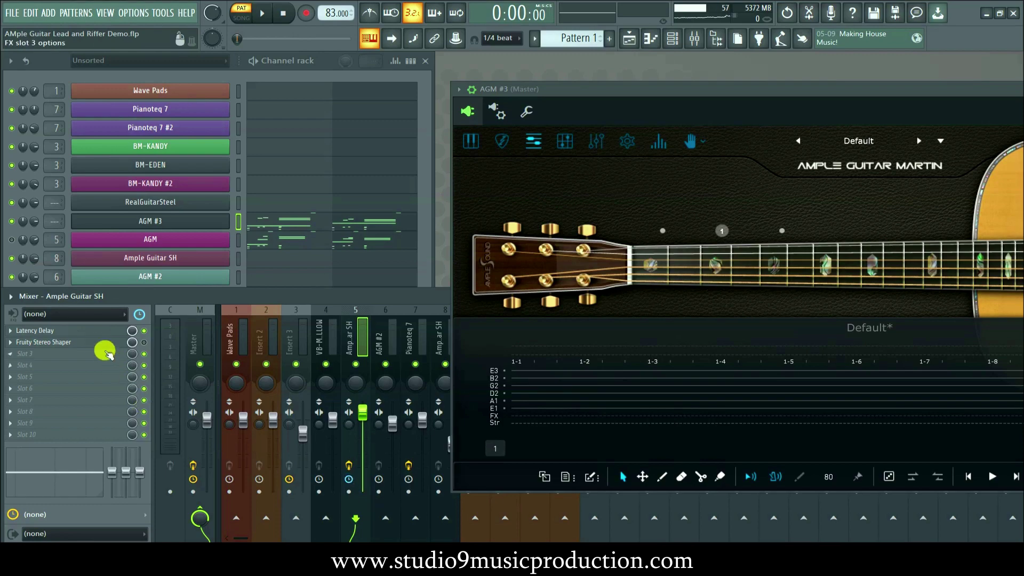
{"action": "left_click", "coordinate": [79, 331]}
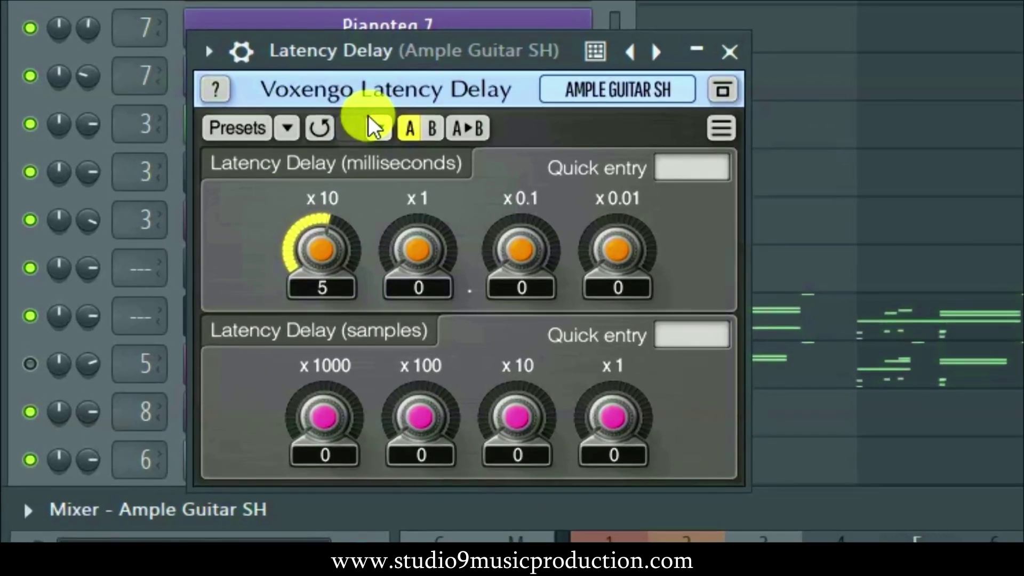
{"action": "mouse_move", "coordinate": [334, 266]}
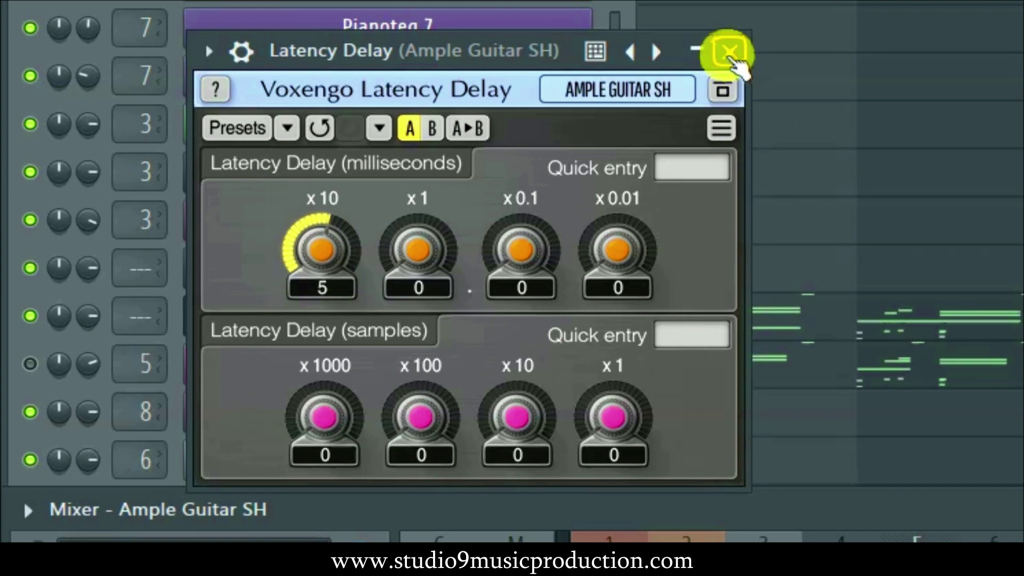
{"action": "left_click", "coordinate": [729, 53]}
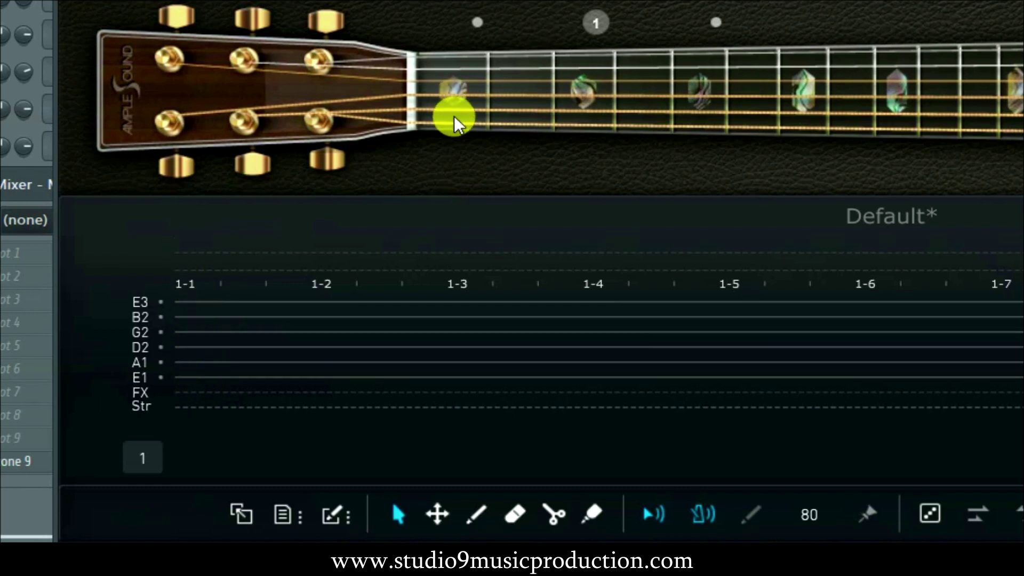
Audition the virtual fretboard by sounding the open strings one at a time and strumming across them
{"action": "left_click", "coordinate": [625, 116]}
{"action": "left_click", "coordinate": [393, 120]}
{"action": "left_click", "coordinate": [395, 97]}
{"action": "left_click", "coordinate": [394, 83]}
{"action": "left_click", "coordinate": [392, 71]}
{"action": "left_click", "coordinate": [392, 52]}
{"action": "left_click_drag", "start_coordinate": [392, 47], "coordinate": [391, 156]}
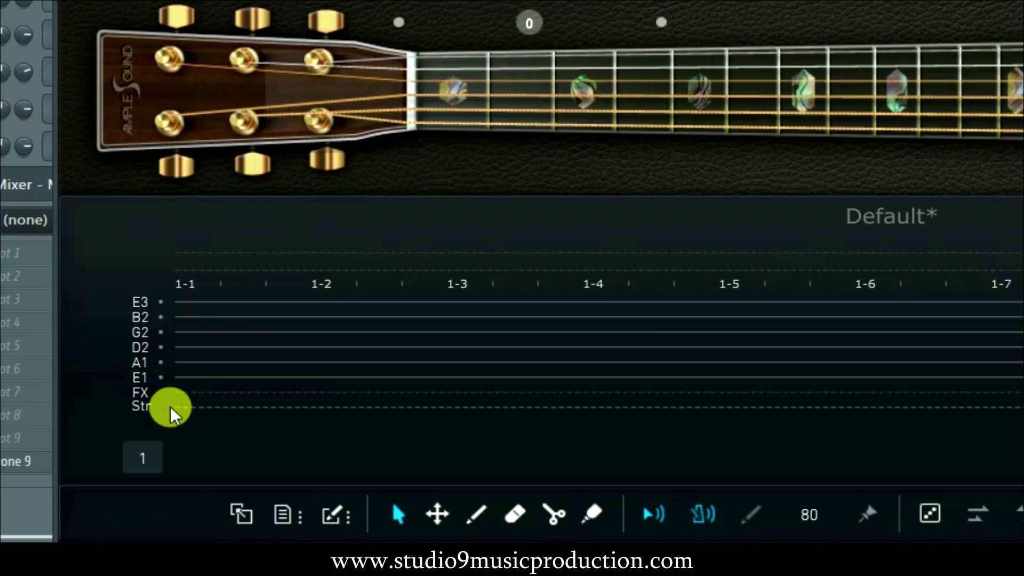
Add an open E1 note at beat 1-1 on the E1 string, extend it to beat 1-5, and play the riff
{"action": "left_click", "coordinate": [182, 380]}
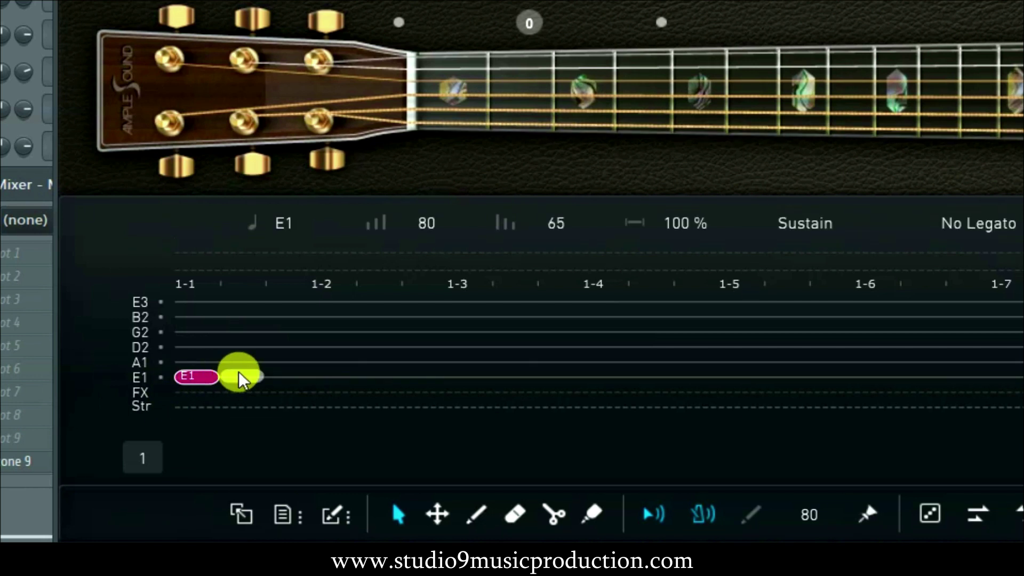
{"action": "left_click", "coordinate": [218, 378]}
{"action": "left_click_drag", "start_coordinate": [218, 379], "coordinate": [717, 378]}
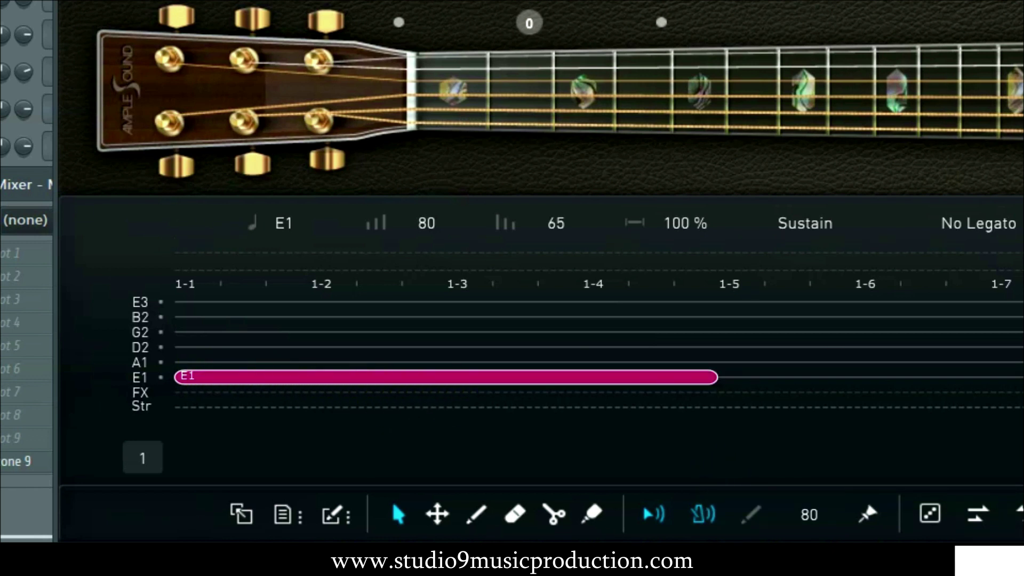
{"action": "key", "text": "space"}
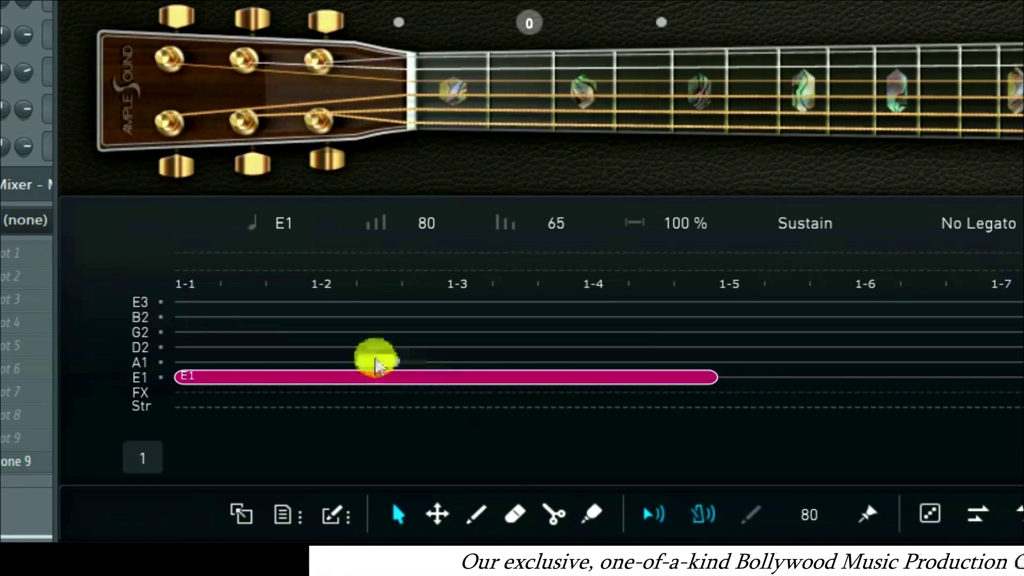
Add a short G2 note just after beat 1-2 on the G2 string and try moving it earlier in the riff
{"action": "double_click", "coordinate": [366, 336]}
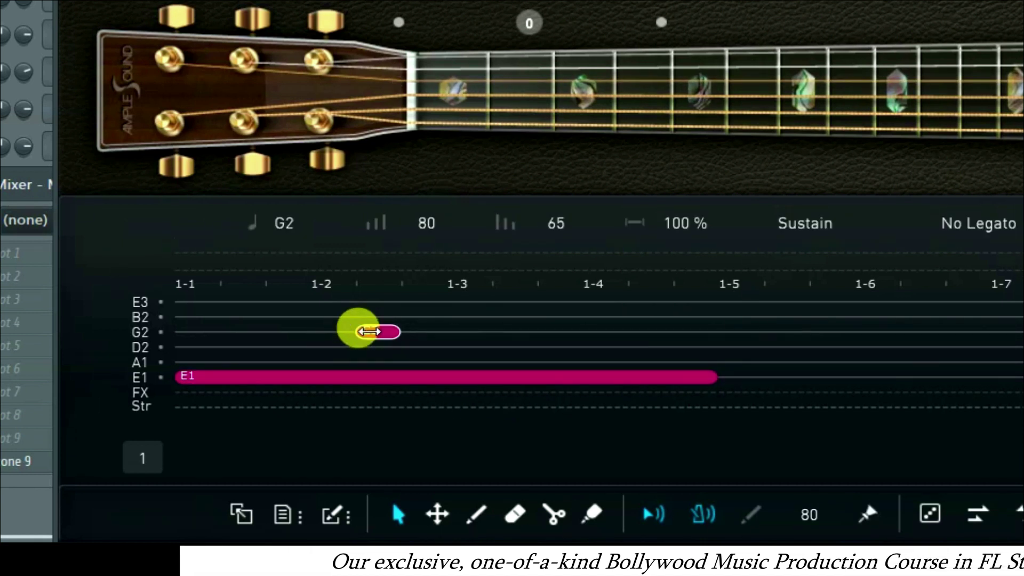
{"action": "left_click", "coordinate": [382, 335]}
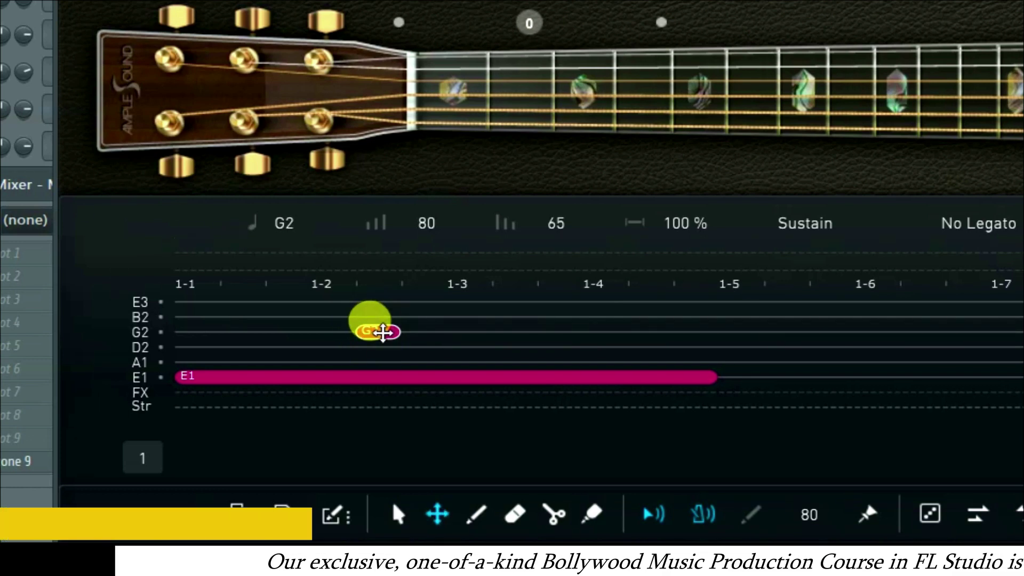
{"action": "left_click", "coordinate": [379, 336], "text": "shift"}
{"action": "left_click_drag", "start_coordinate": [379, 337], "coordinate": [319, 345]}
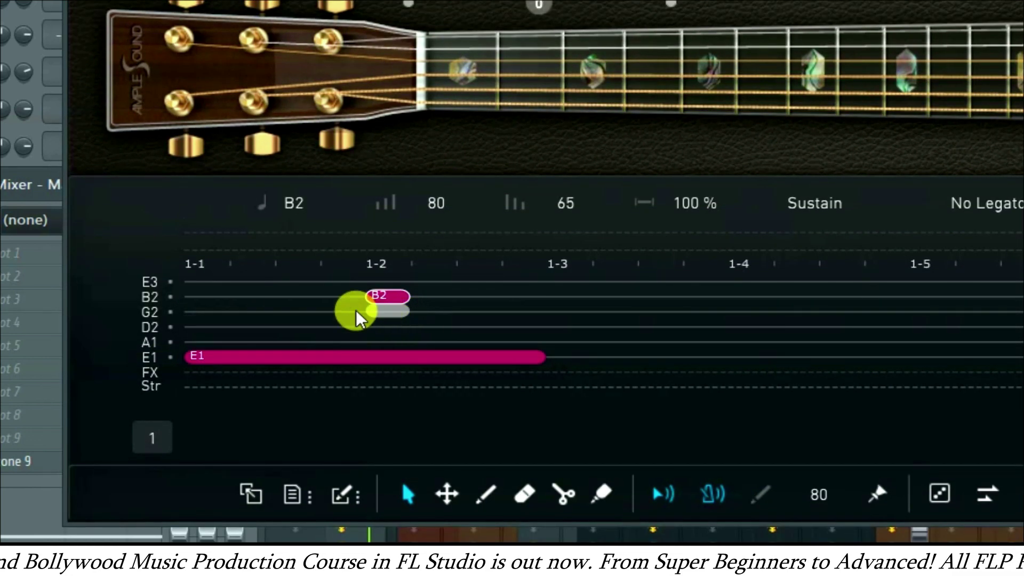
Place two consecutive short B2 notes directly before beat 1-2 and delete the B2 note at beat 1-2
{"action": "left_click", "coordinate": [336, 298]}
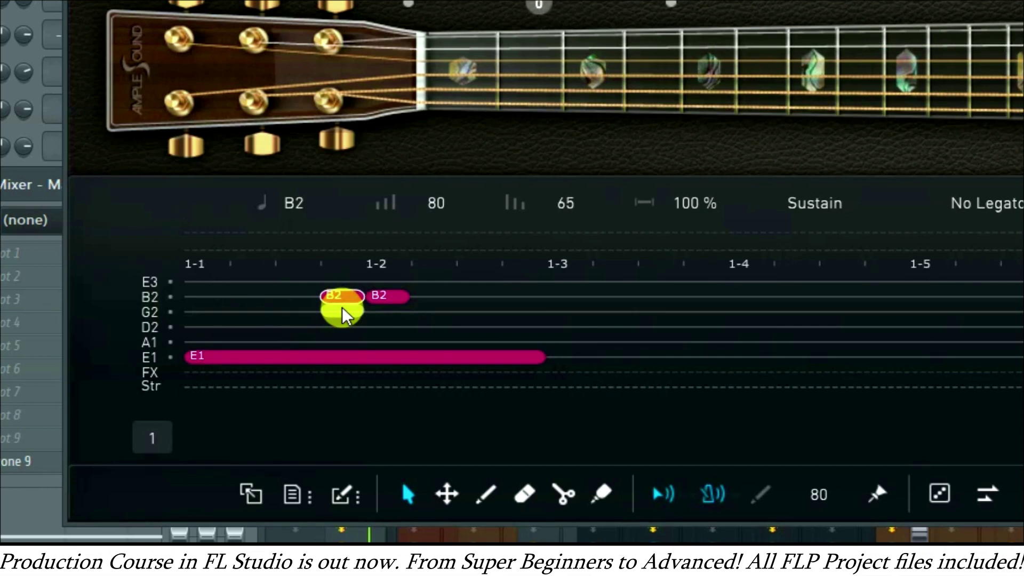
{"action": "left_click", "coordinate": [287, 298]}
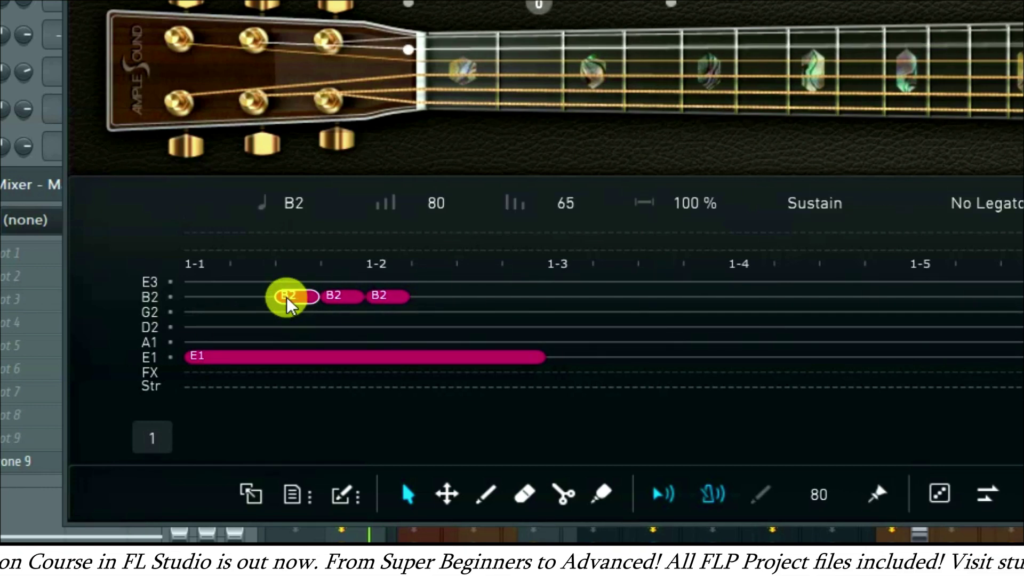
{"action": "right_click", "coordinate": [388, 300]}
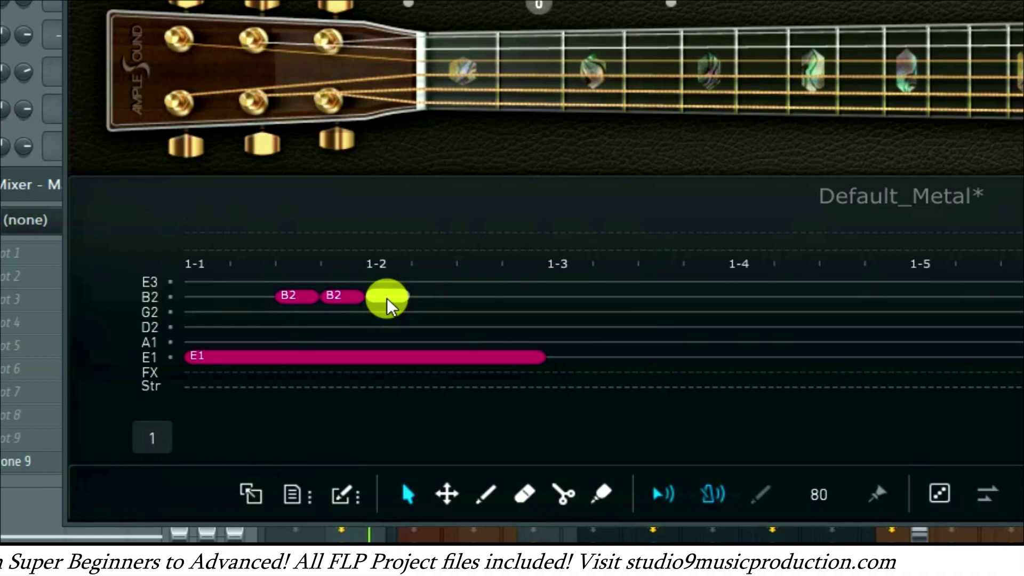
Shorten the E1 note to end at beat 1-2, and add an FX note there set to Slap after trying Downstroke Noise 1
{"action": "left_click_drag", "start_coordinate": [541, 356], "coordinate": [364, 358]}
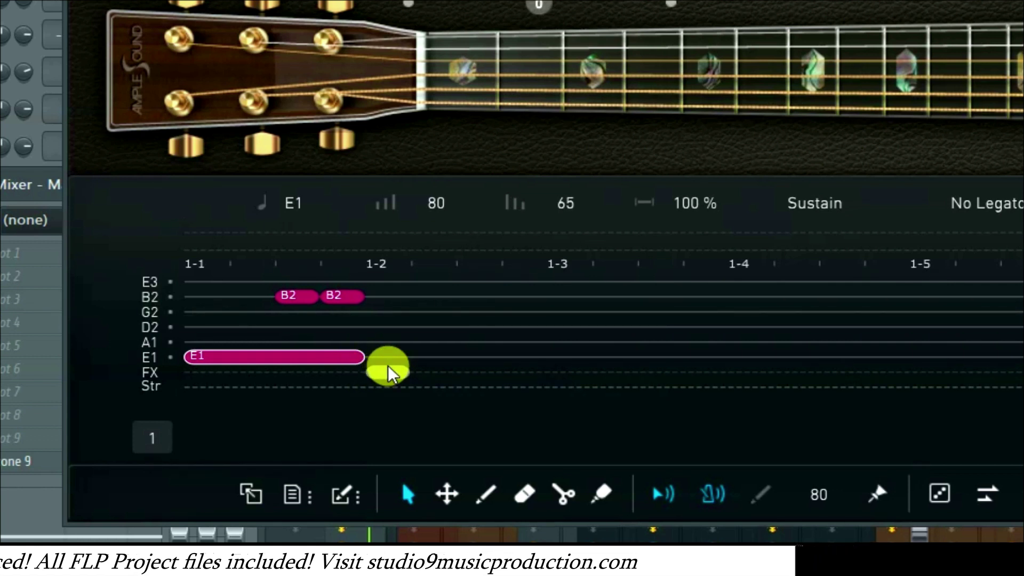
{"action": "left_click", "coordinate": [387, 371]}
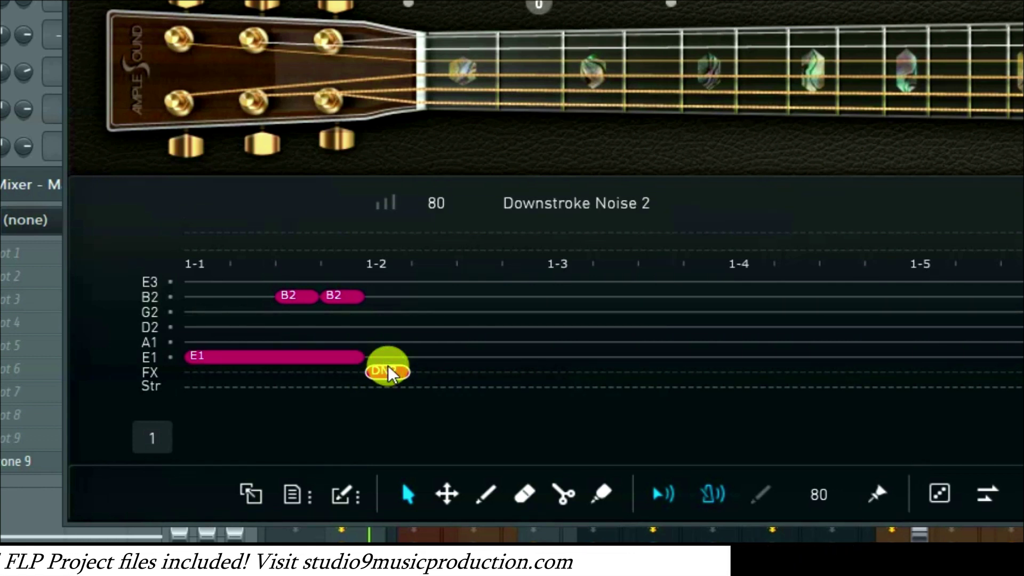
{"action": "left_click", "coordinate": [613, 211]}
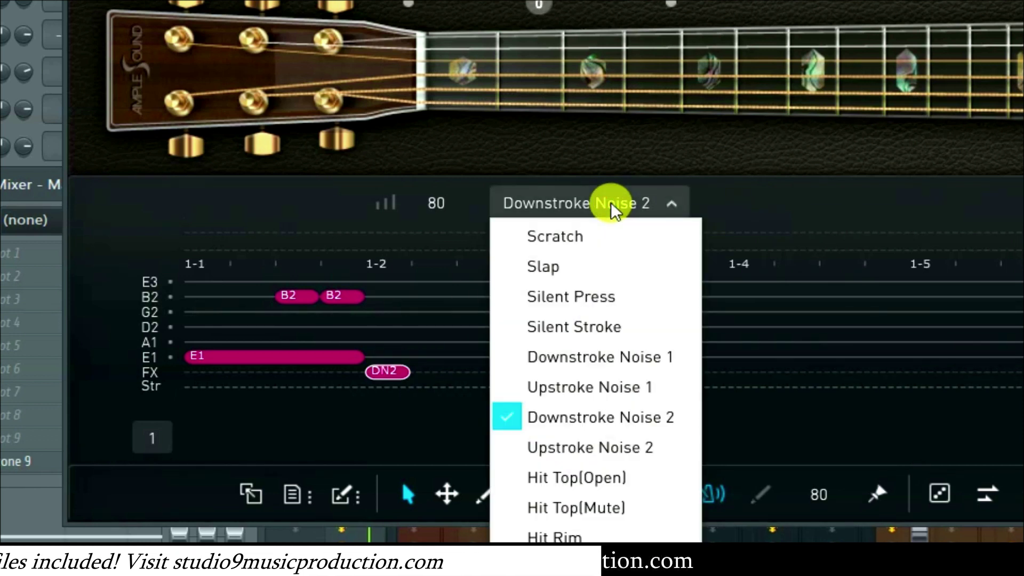
{"action": "left_click", "coordinate": [593, 357]}
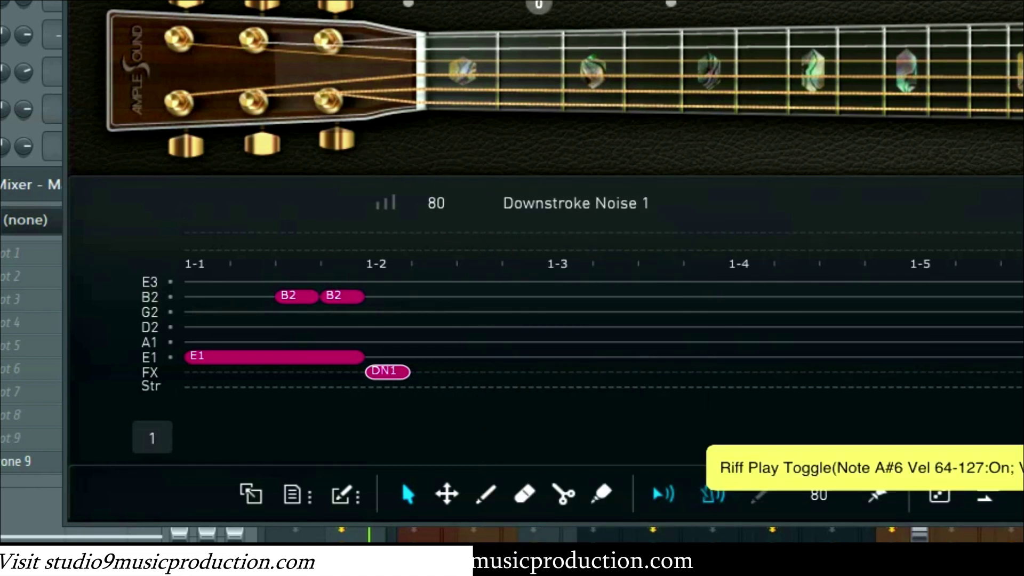
{"action": "left_click", "coordinate": [713, 494]}
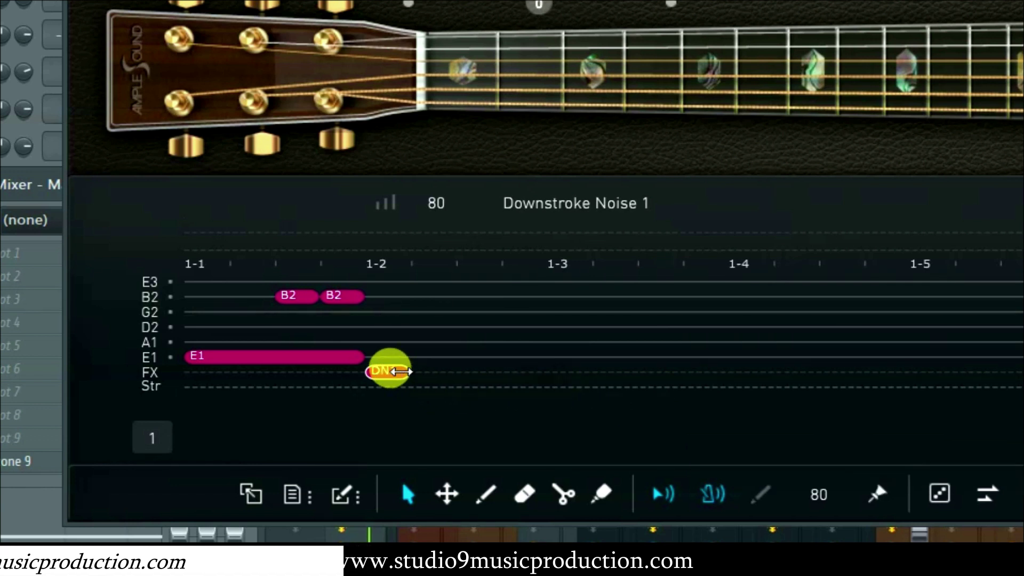
{"action": "left_click", "coordinate": [547, 211]}
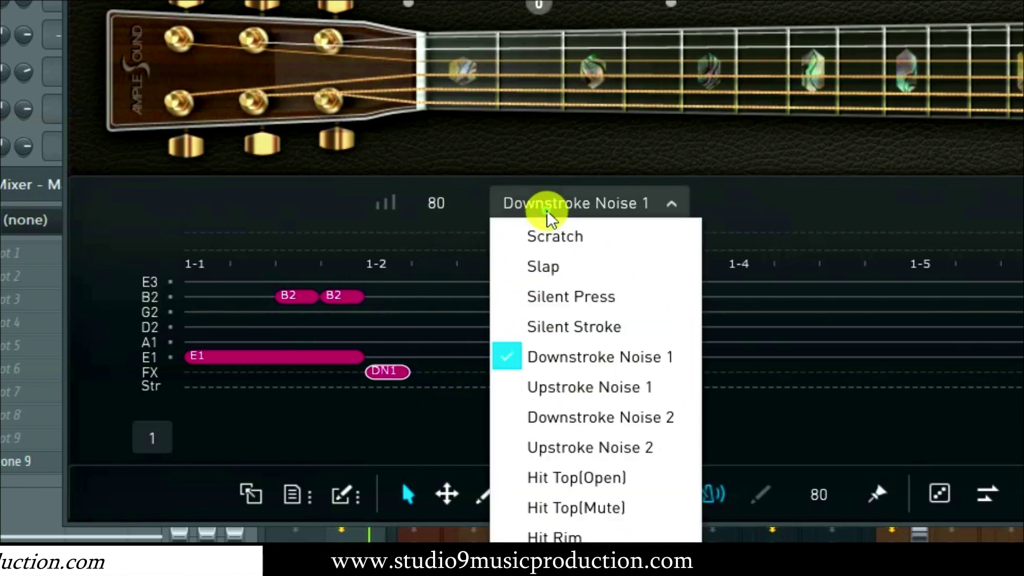
{"action": "left_click", "coordinate": [557, 270]}
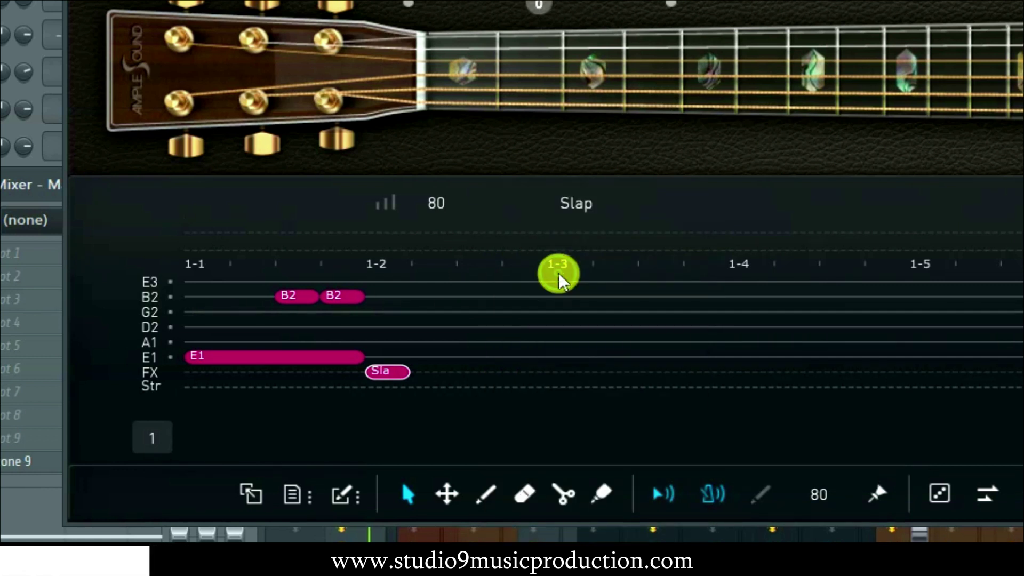
{"action": "key", "text": "space"}
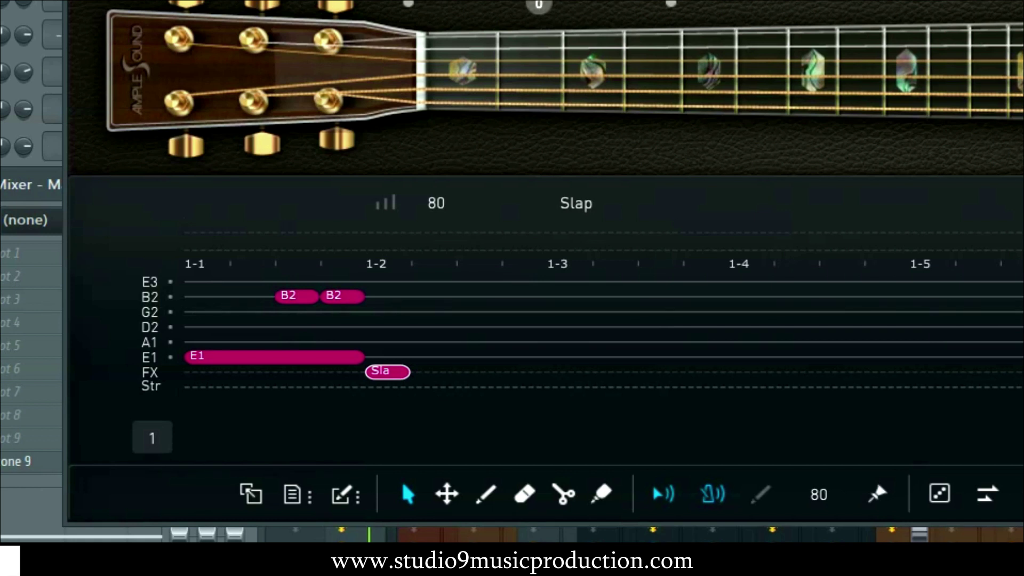
Raise the two notes on the B2 string to G3 and B3, and play the riff
{"action": "left_click", "coordinate": [319, 314]}
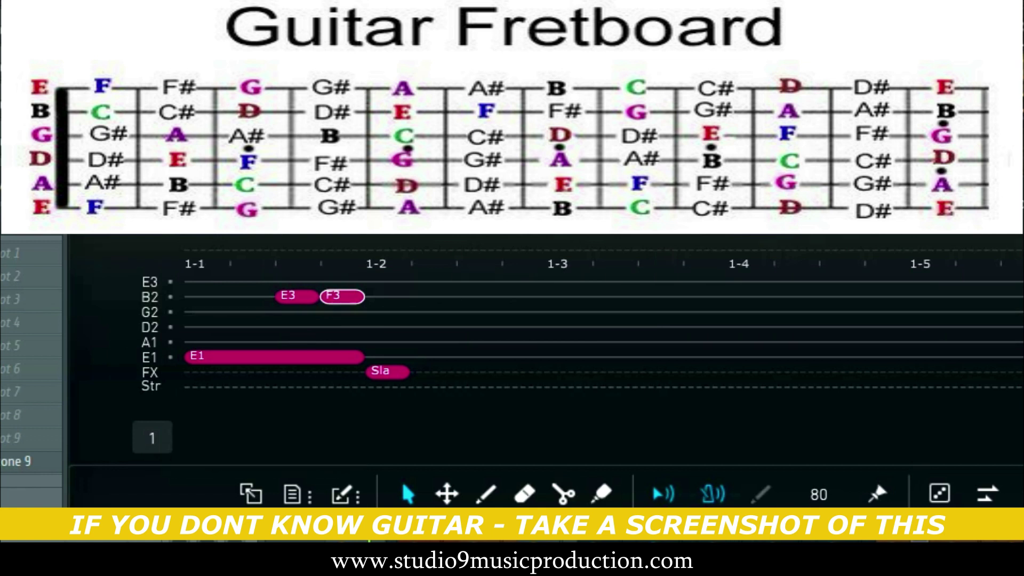
{"action": "scroll", "coordinate": [344, 298], "scroll_direction": "up", "scroll_amount": 2}
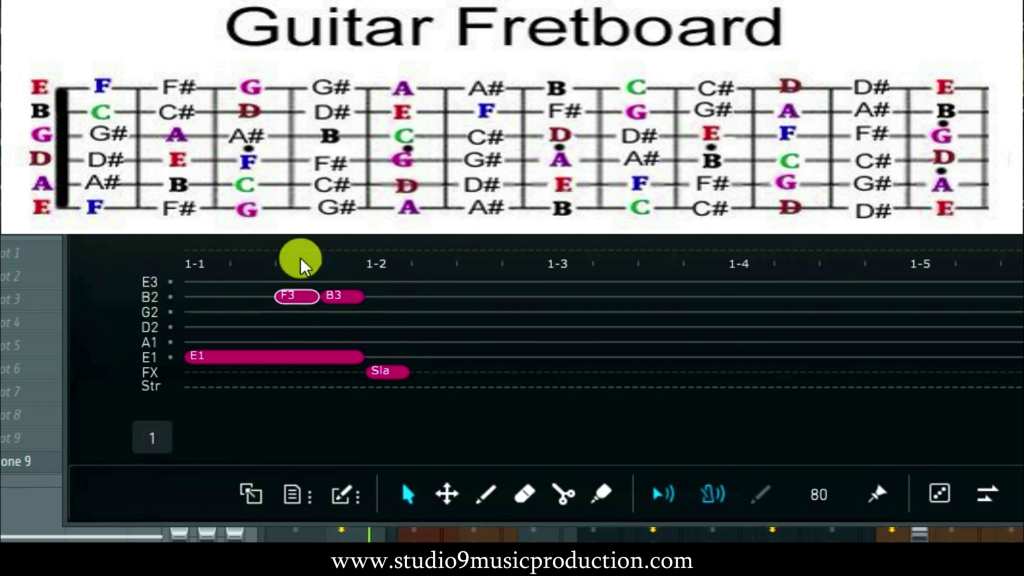
{"action": "left_click_drag", "start_coordinate": [302, 238], "coordinate": [302, 218]}
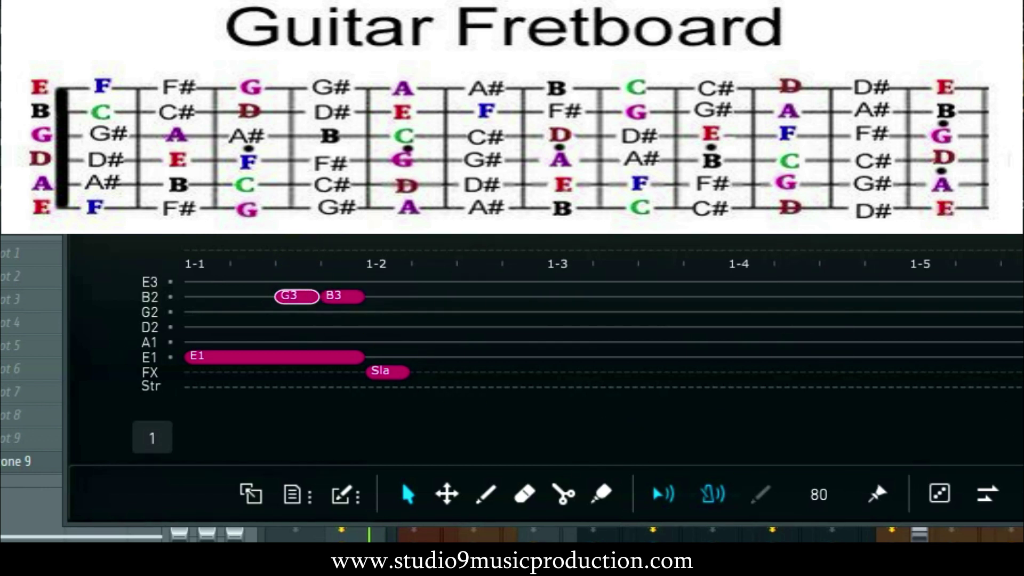
{"action": "key", "text": "space"}
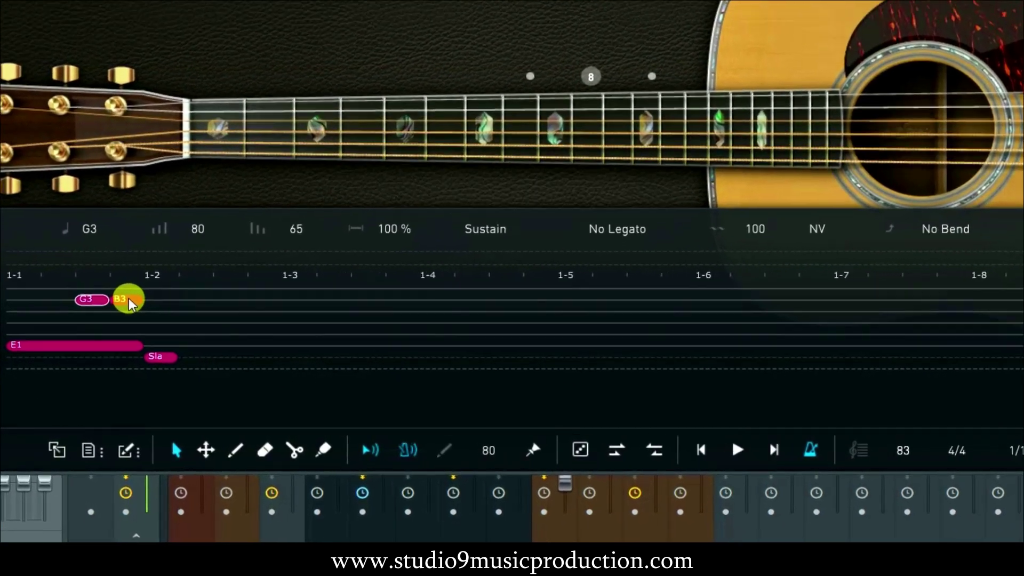
Review the B3 note's articulation choices and set its legato type to HO/PO
{"action": "left_click", "coordinate": [129, 298]}
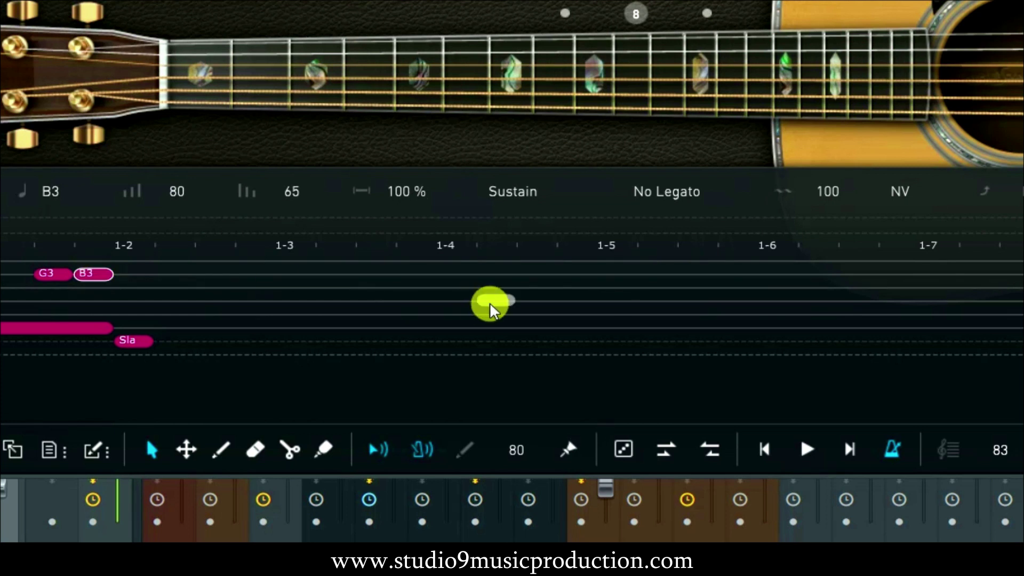
{"action": "left_click", "coordinate": [549, 197]}
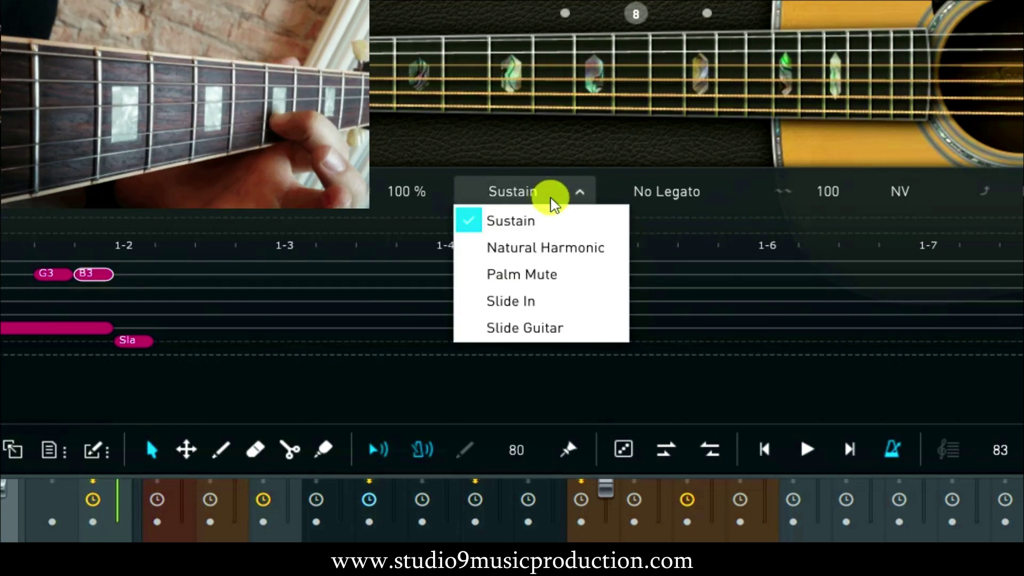
{"action": "left_click", "coordinate": [678, 199]}
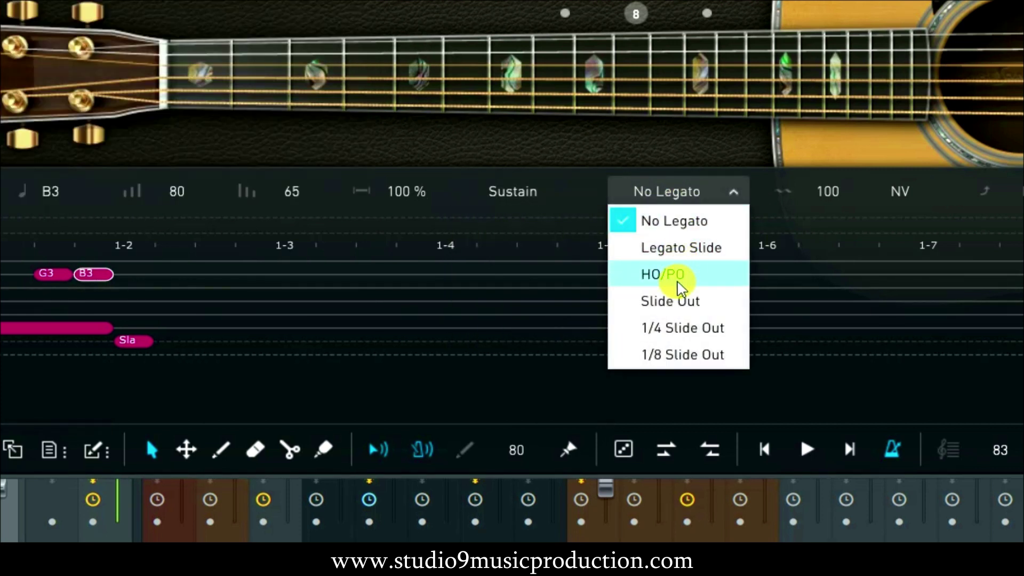
{"action": "left_click", "coordinate": [678, 283]}
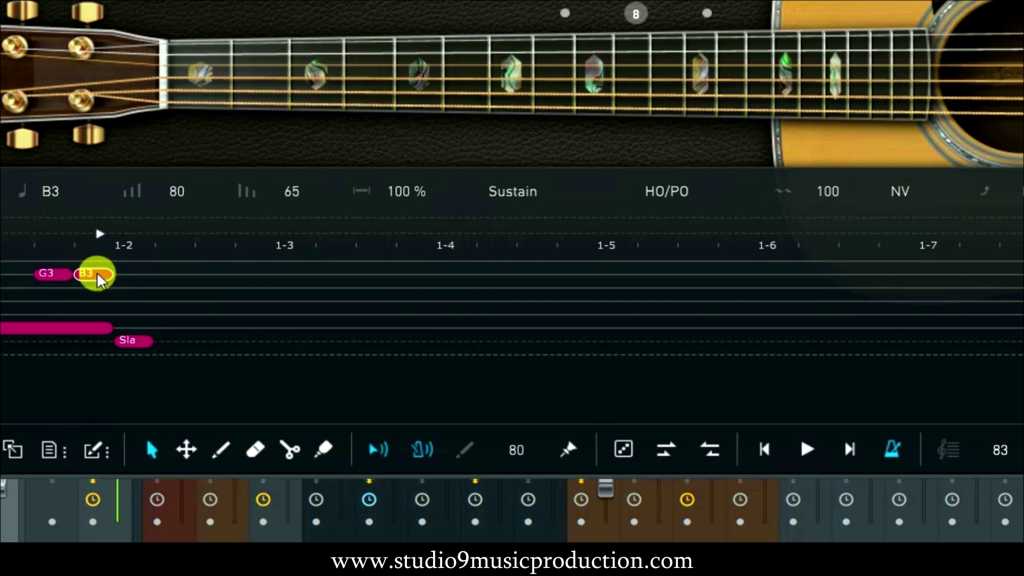
Lower the velocity of the B3 note to 71 and of the Slap FX note to 54, and play the riff
{"action": "left_click_drag", "start_coordinate": [169, 187], "coordinate": [182, 146]}
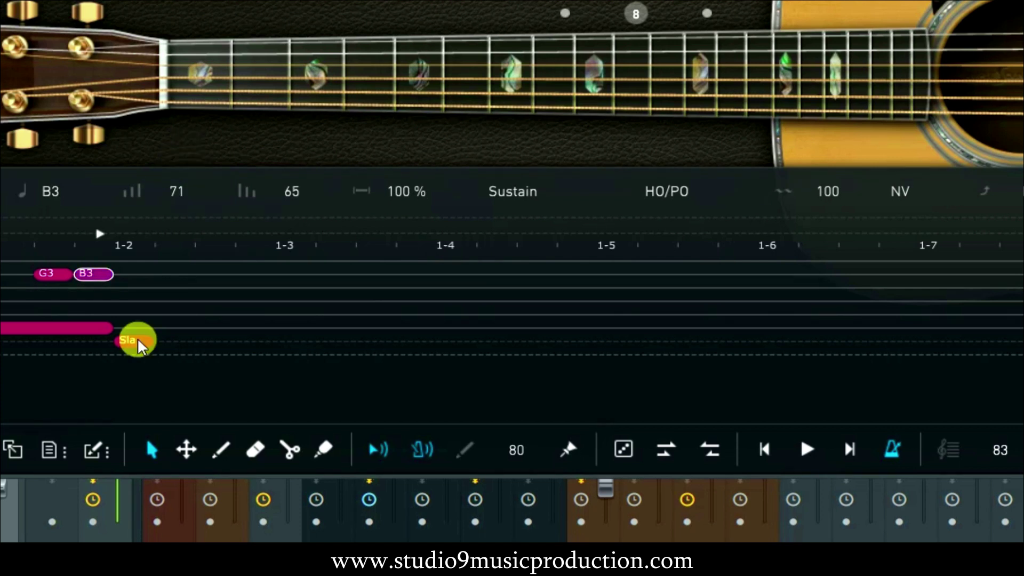
{"action": "left_click", "coordinate": [137, 342]}
{"action": "mouse_move", "coordinate": [183, 206]}
{"action": "left_mouse_down"}
{"action": "mouse_move", "coordinate": [176, 189]}
{"action": "mouse_move", "coordinate": [178, 238]}
{"action": "mouse_move", "coordinate": [191, 218]}
{"action": "left_mouse_up"}
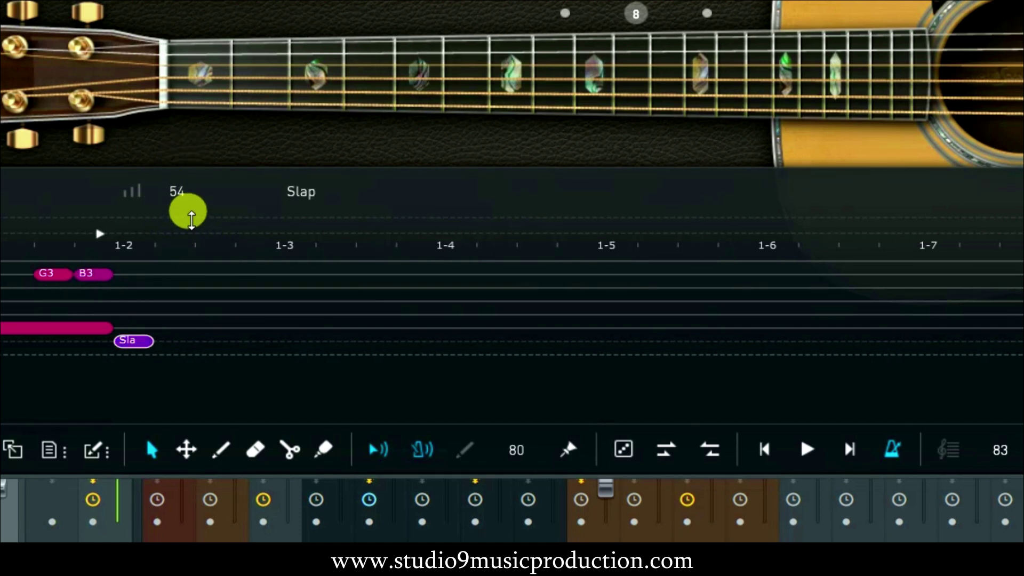
{"action": "left_click", "coordinate": [807, 449]}
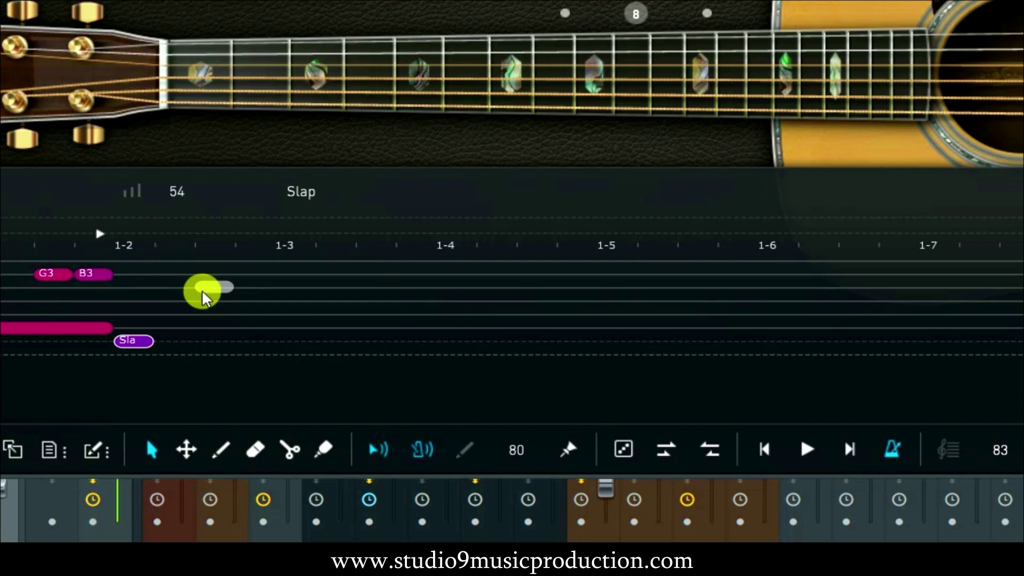
Add stacked B3 and F3 notes midway between beats 1-2 and 1-3, extend both to beat 1-4, and play the riff
{"action": "left_click", "coordinate": [204, 289]}
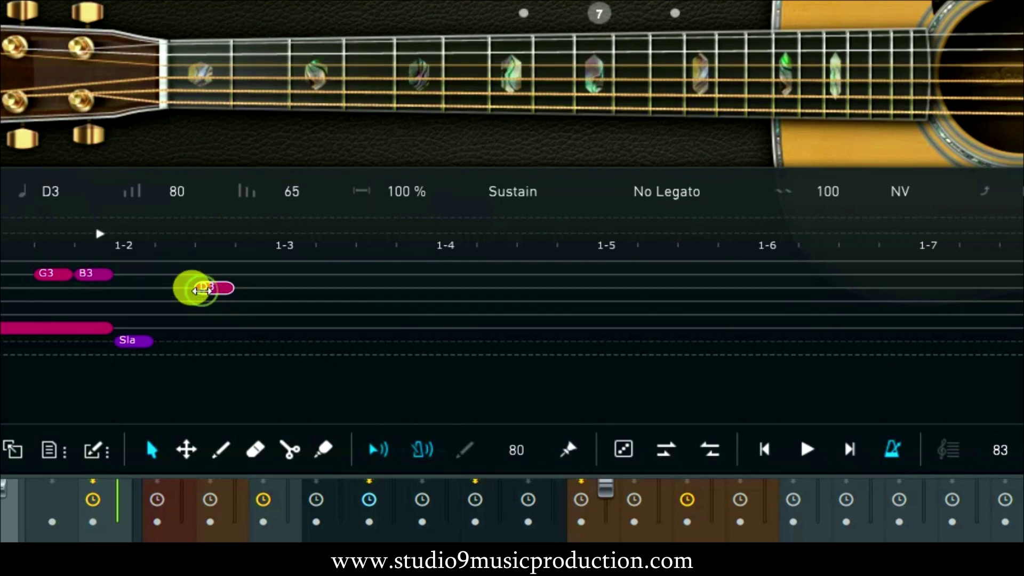
{"action": "left_click", "coordinate": [212, 275]}
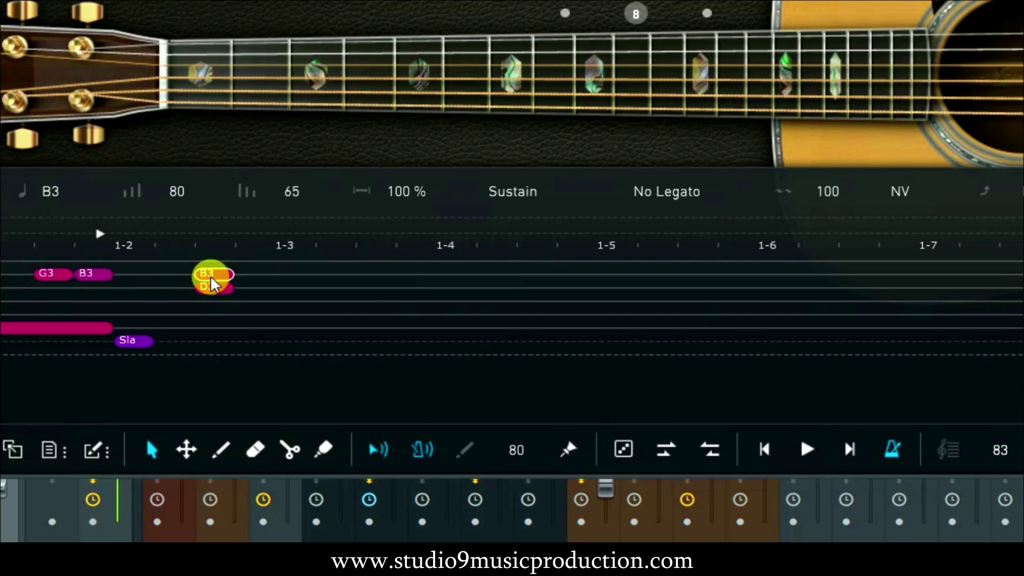
{"action": "left_click", "coordinate": [214, 288]}
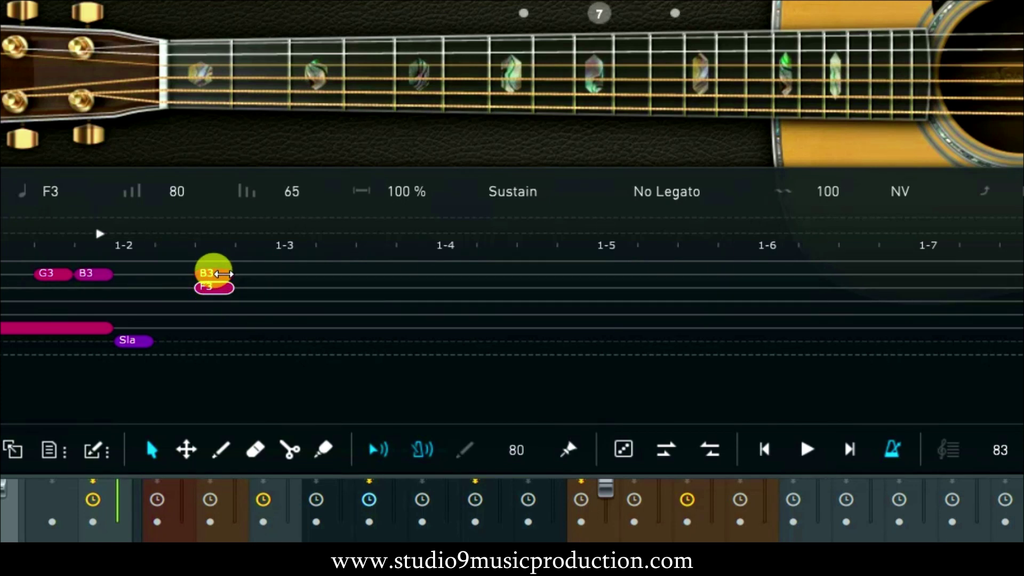
{"action": "left_click_drag", "start_coordinate": [223, 273], "coordinate": [399, 279]}
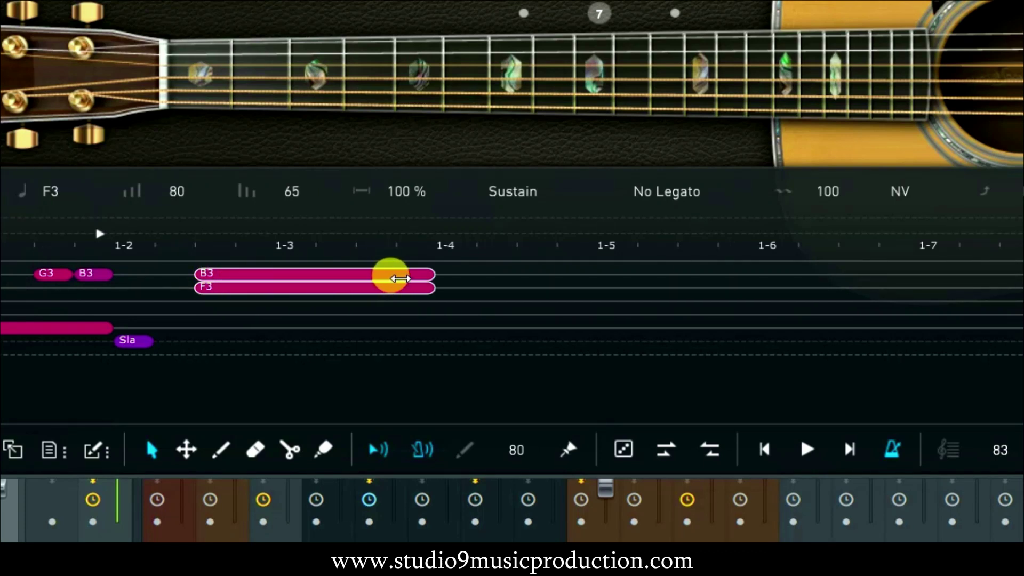
{"action": "left_click", "coordinate": [809, 449]}
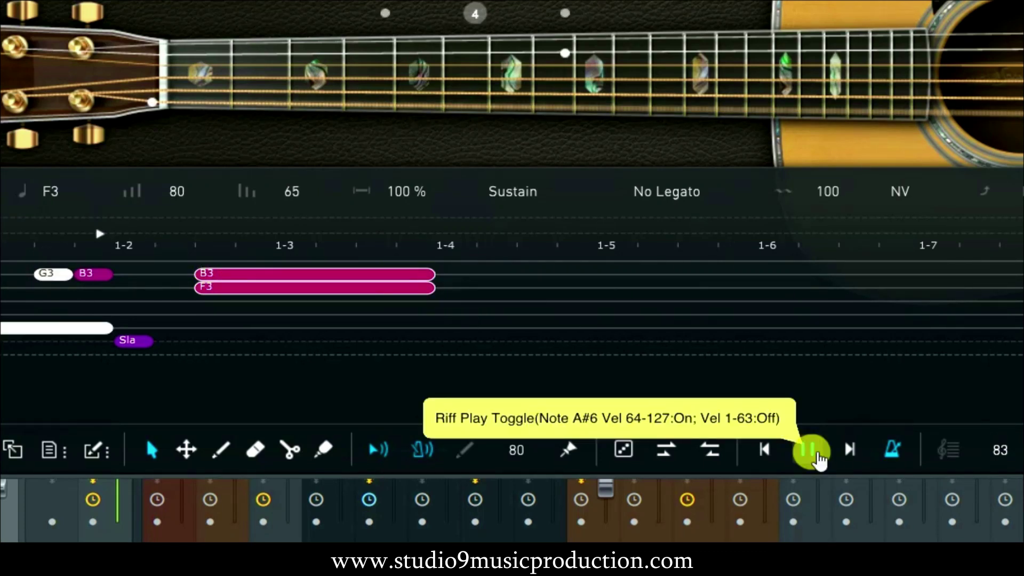
{"action": "left_click", "coordinate": [817, 453]}
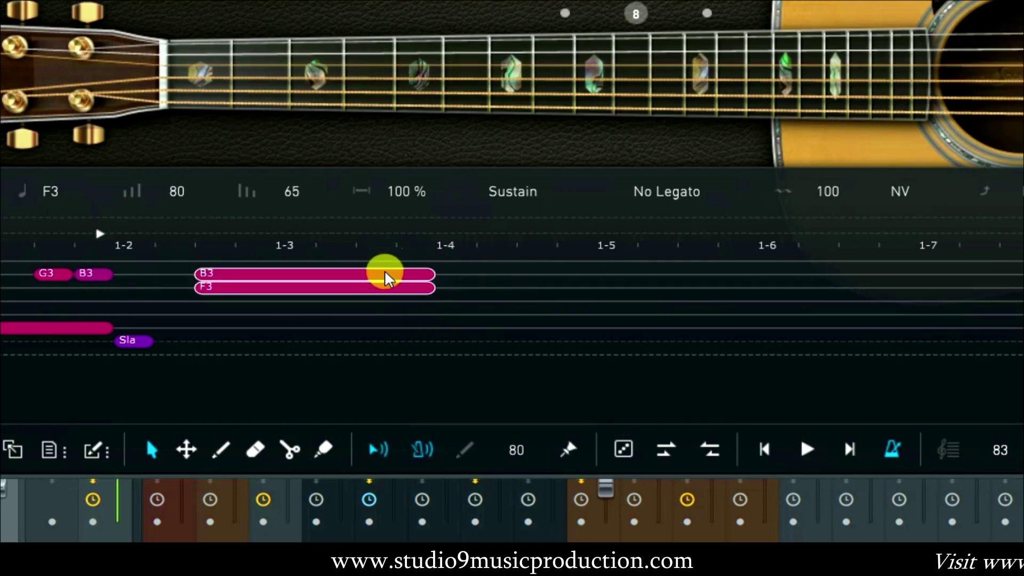
Set the articulation of the two stacked long notes to Slide In and play the riff
{"action": "left_click", "coordinate": [526, 195]}
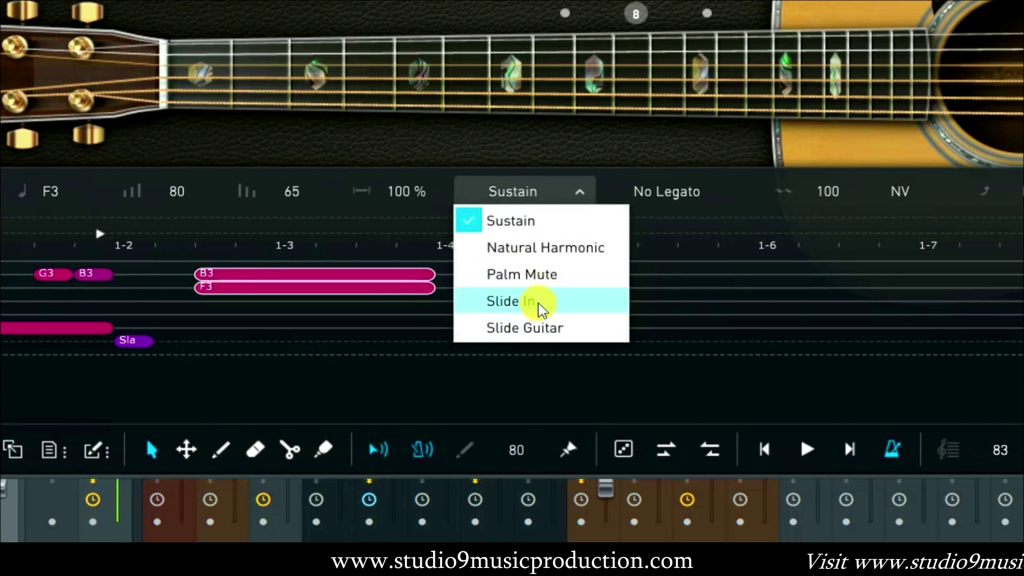
{"action": "left_click", "coordinate": [539, 304]}
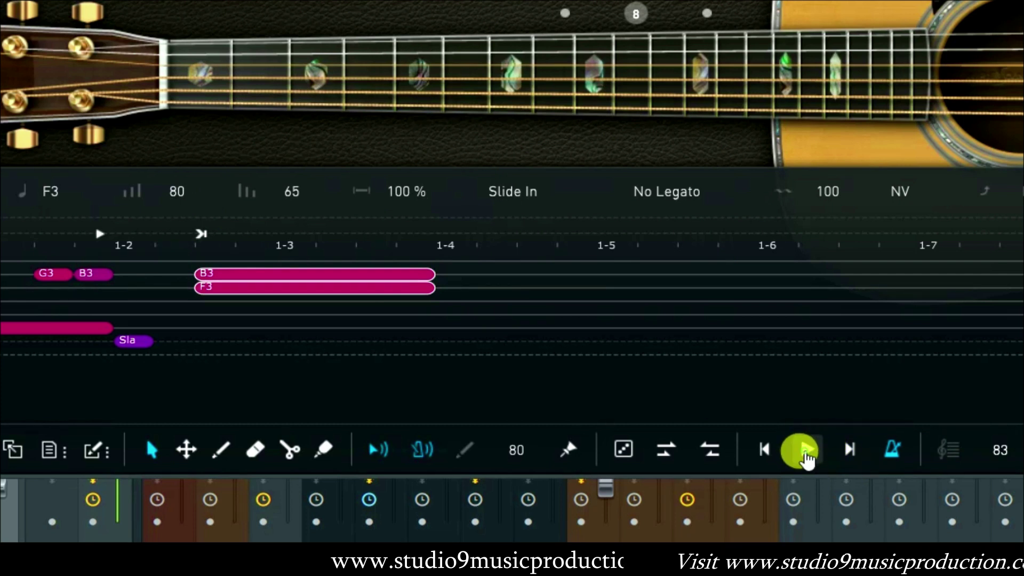
{"action": "left_click", "coordinate": [805, 451]}
{"action": "left_click", "coordinate": [805, 451]}
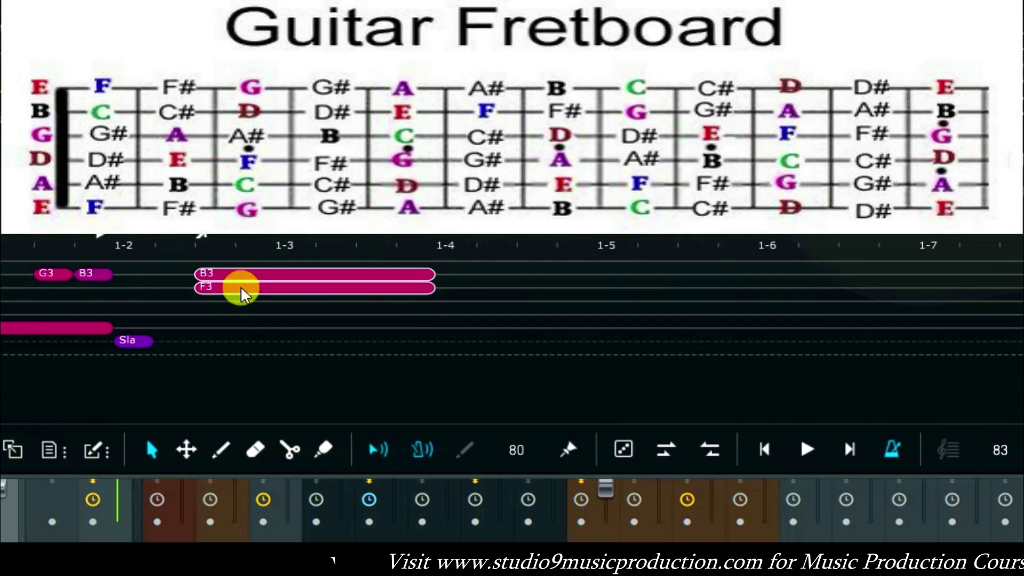
Try other pitches for the two stacked long notes, settle on A3 and E3, and play the riff
{"action": "left_click_drag", "start_coordinate": [241, 291], "coordinate": [255, 247]}
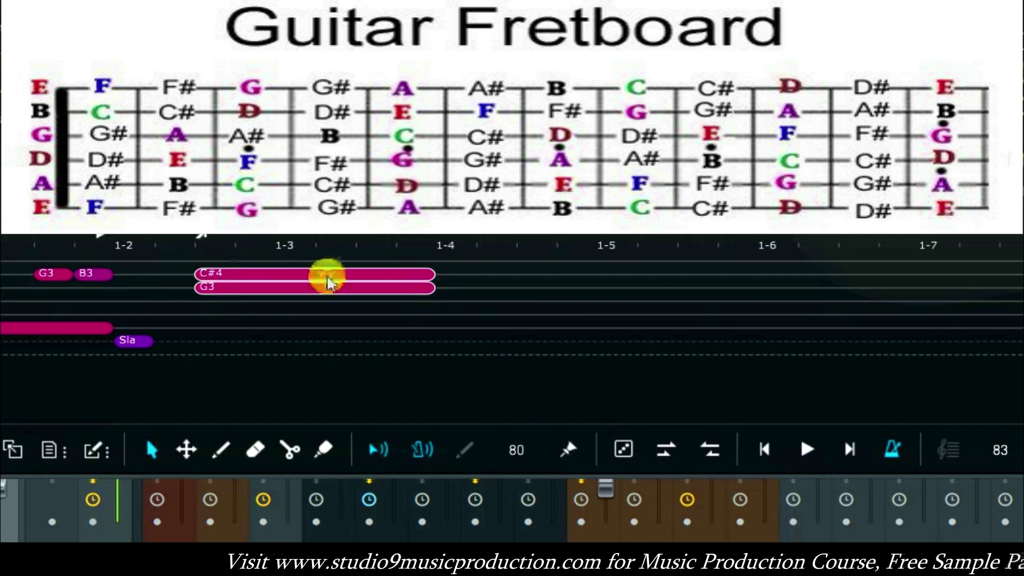
{"action": "mouse_move", "coordinate": [328, 283]}
{"action": "left_mouse_down"}
{"action": "mouse_move", "coordinate": [331, 247]}
{"action": "mouse_move", "coordinate": [327, 282]}
{"action": "left_mouse_up"}
{"action": "left_click", "coordinate": [310, 312]}
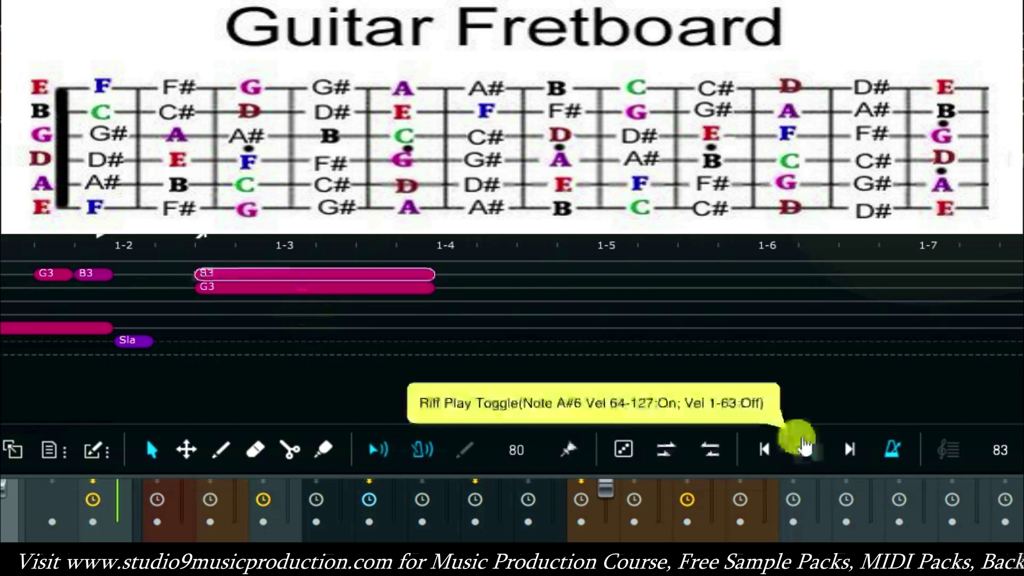
{"action": "left_click", "coordinate": [802, 439]}
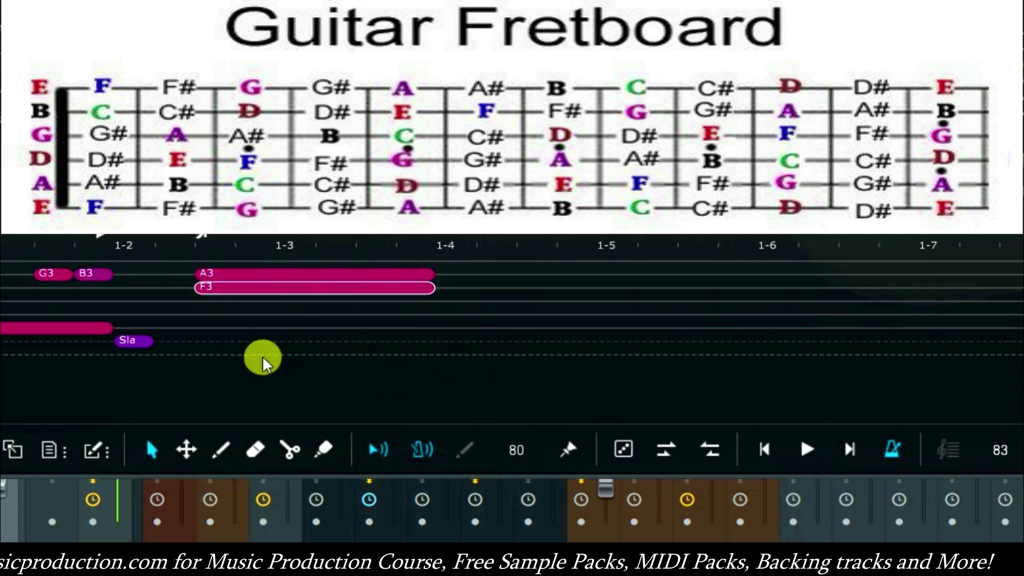
{"action": "key", "text": "Down"}
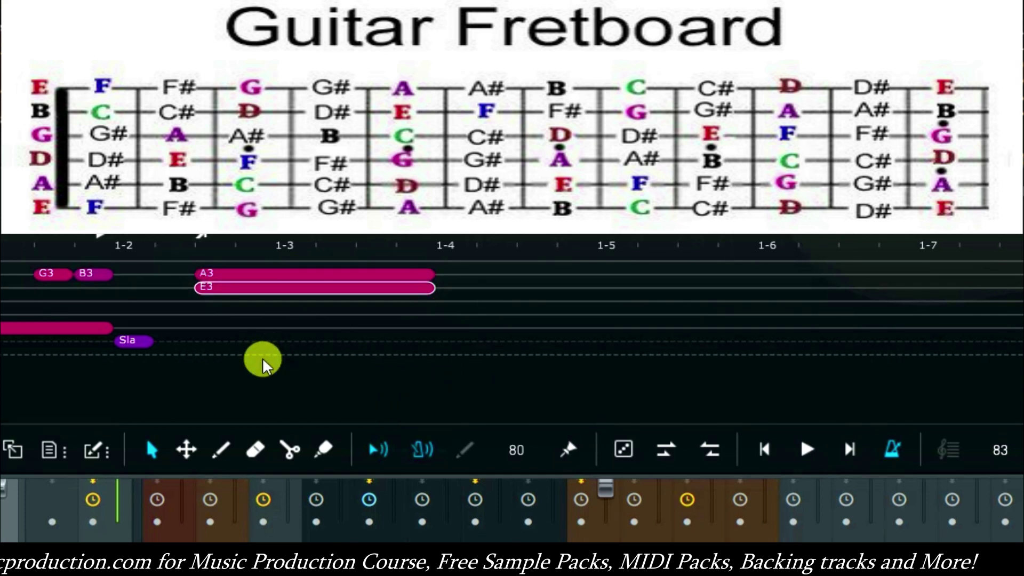
{"action": "key", "text": "space"}
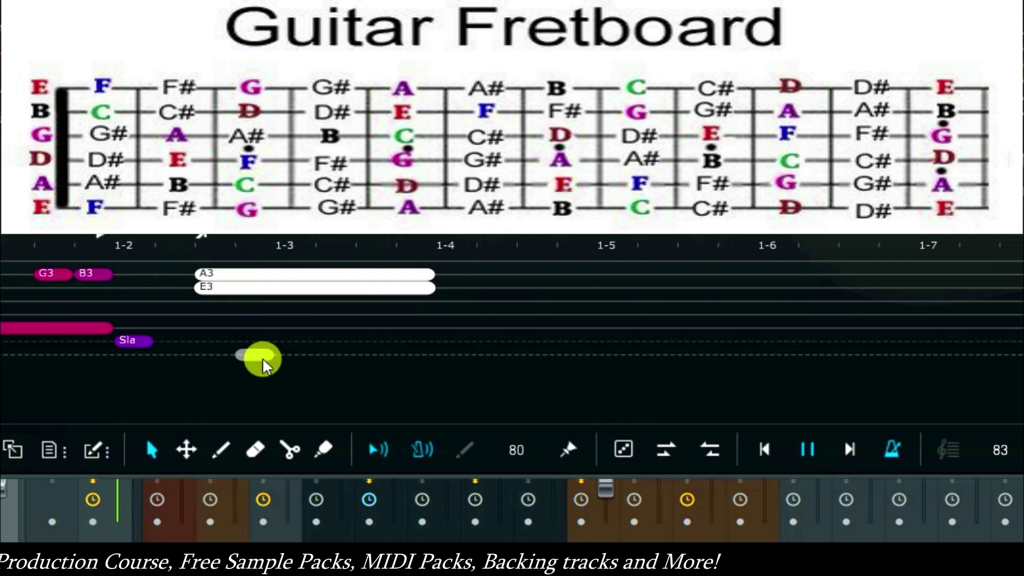
{"action": "key", "text": "space"}
Add an FX note at beat 1-4 and set it to Slap
{"action": "left_click_drag", "start_coordinate": [505, 356], "coordinate": [467, 343]}
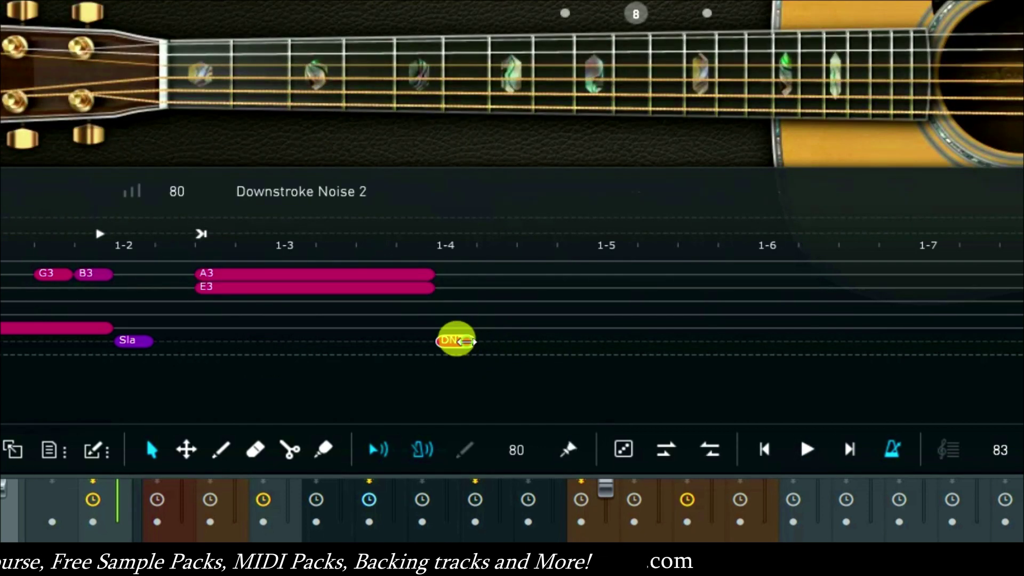
{"action": "left_click", "coordinate": [370, 191]}
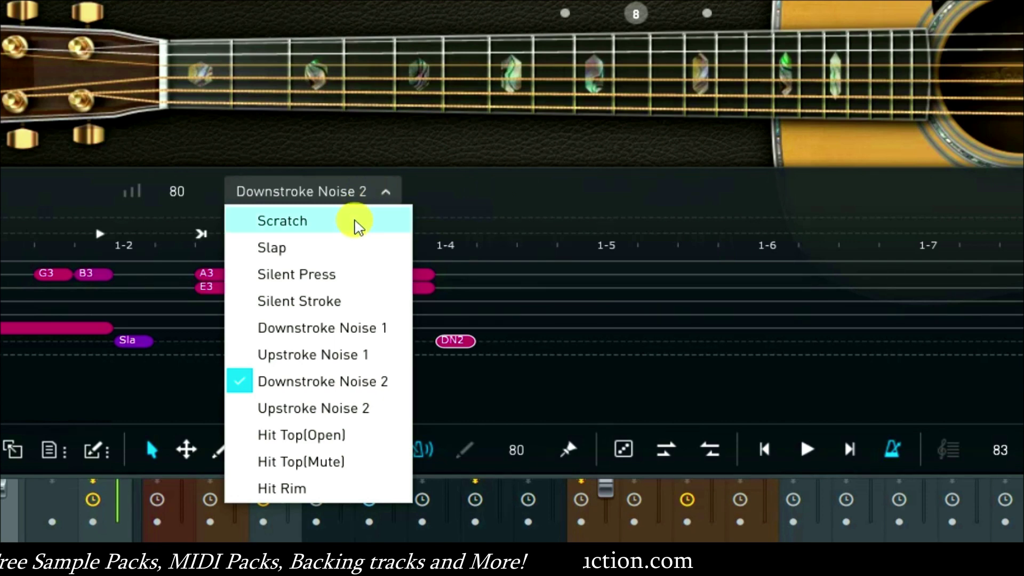
{"action": "left_click", "coordinate": [340, 248]}
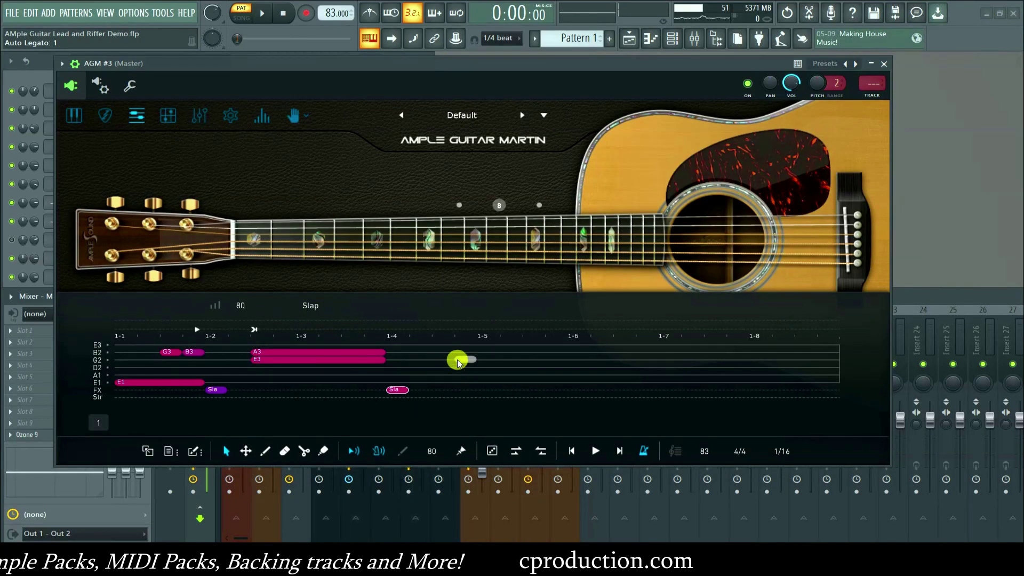
Copy the phrase from beat 1-1, without the Slap at 1-4, to beat 1-5 and play the riff
{"action": "left_click_drag", "start_coordinate": [457, 363], "coordinate": [114, 408]}
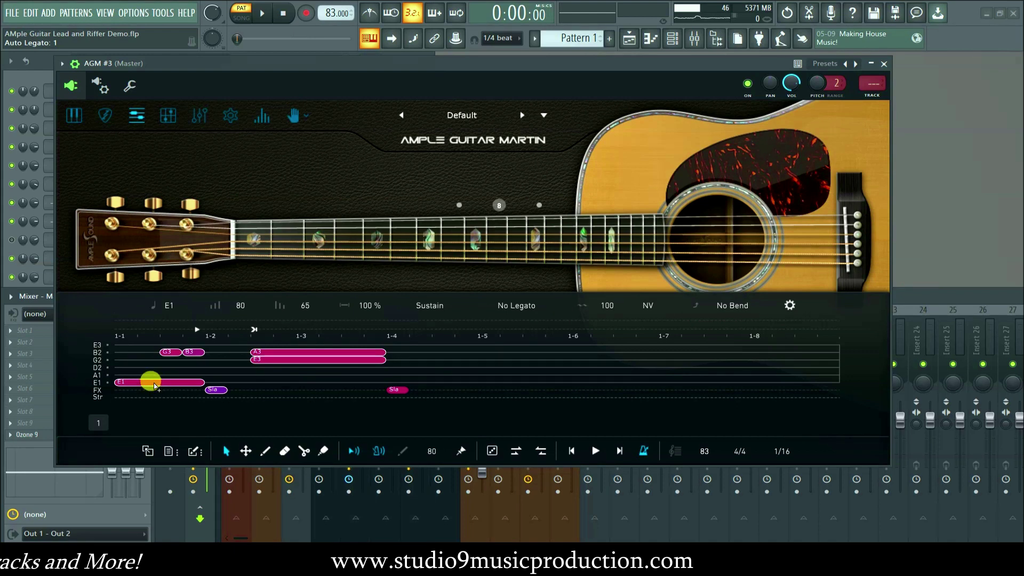
{"action": "left_click_drag", "start_coordinate": [157, 384], "coordinate": [492, 401]}
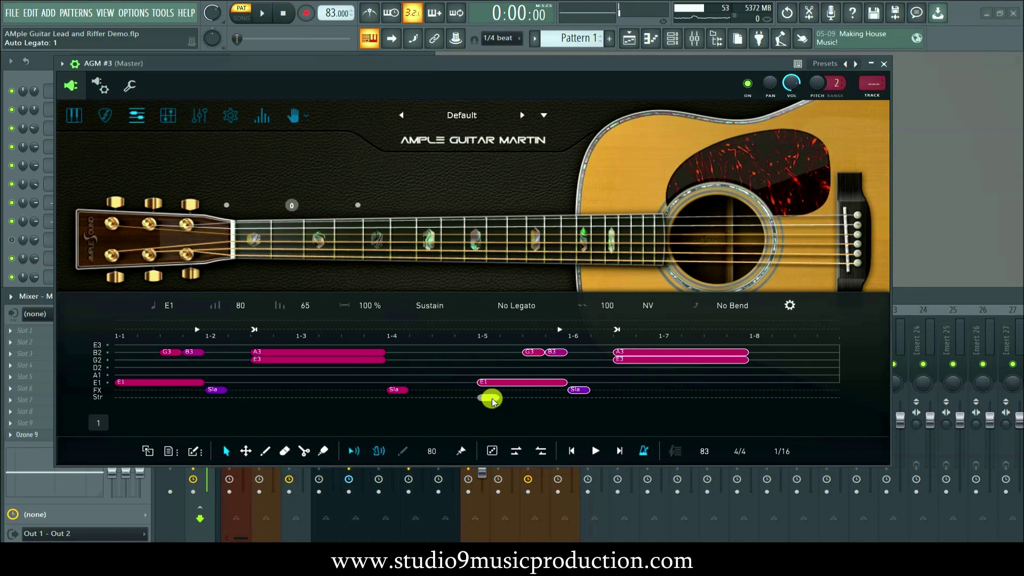
{"action": "left_click", "coordinate": [596, 453]}
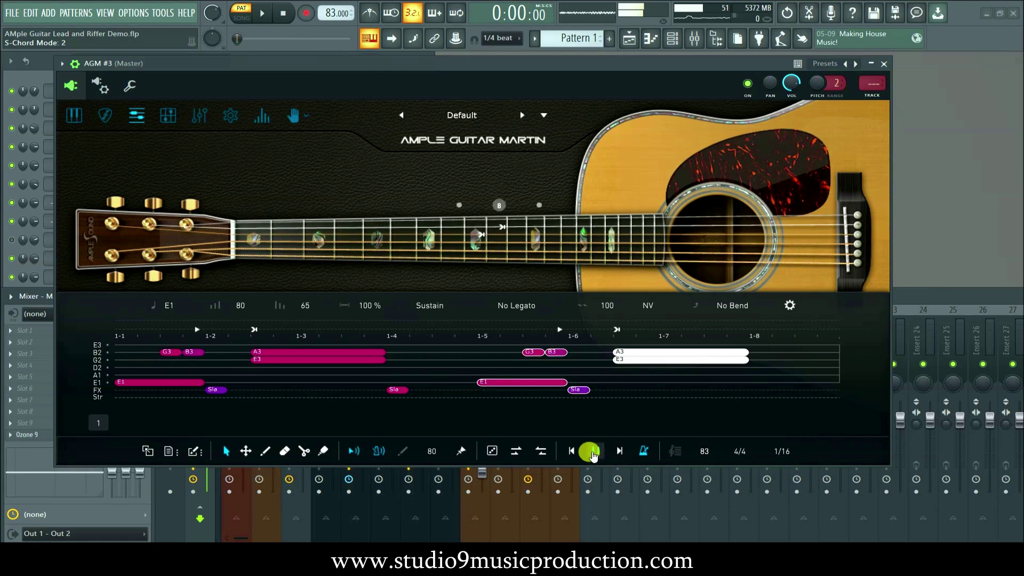
{"action": "left_click", "coordinate": [591, 452]}
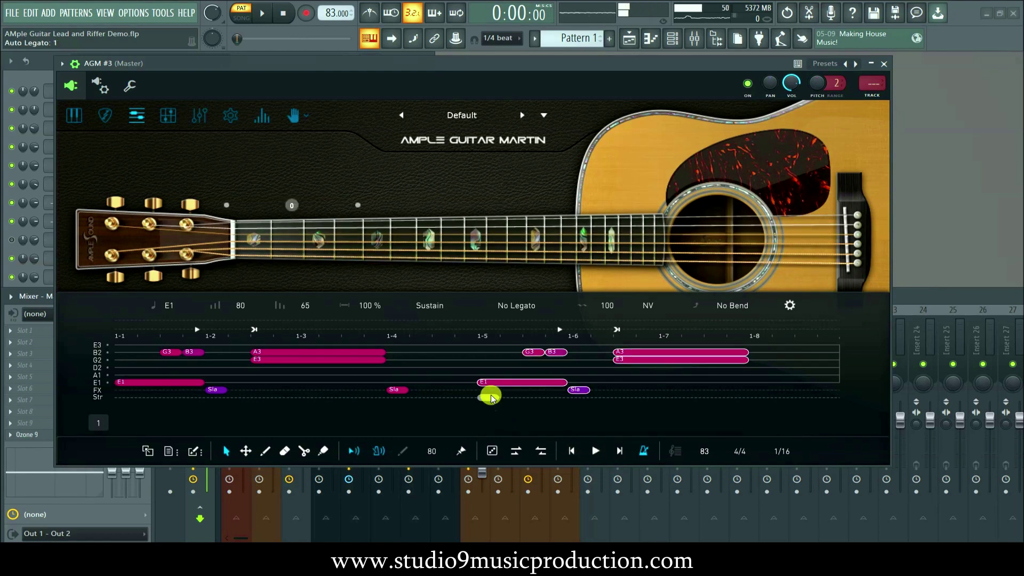
Move the copied E1 note at beat 1-5 onto the D2 string and set its pitch to D2
{"action": "left_click_drag", "start_coordinate": [492, 399], "coordinate": [505, 392]}
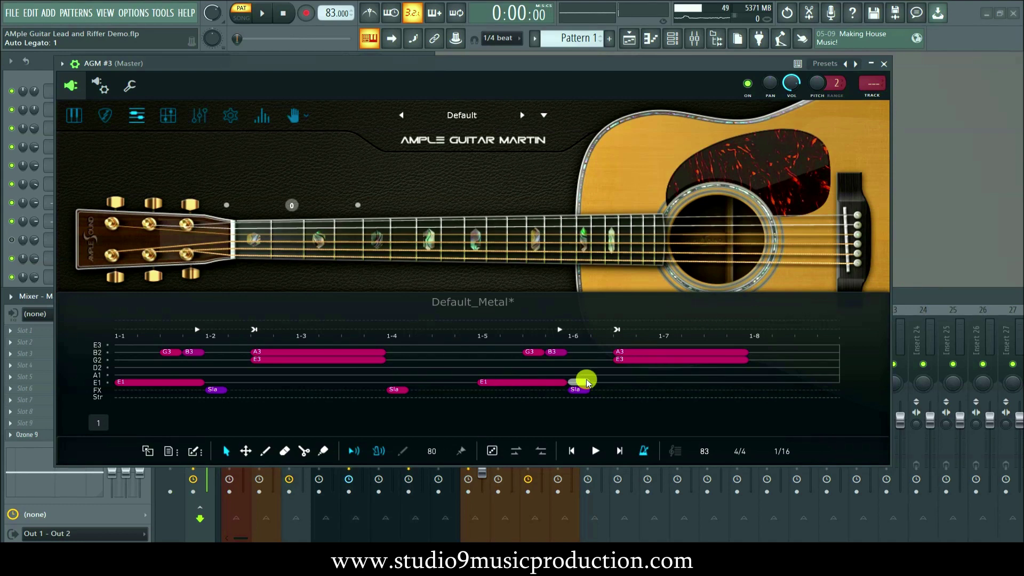
{"action": "left_click", "coordinate": [525, 383]}
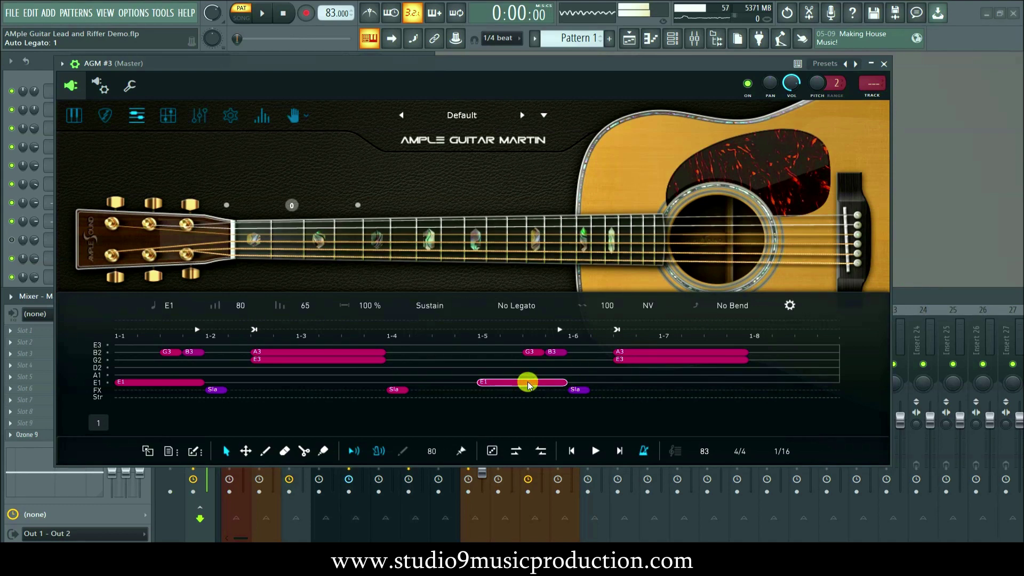
{"action": "mouse_move", "coordinate": [528, 381]}
{"action": "left_mouse_down"}
{"action": "mouse_move", "coordinate": [521, 361]}
{"action": "mouse_move", "coordinate": [542, 359]}
{"action": "mouse_move", "coordinate": [520, 370]}
{"action": "left_mouse_up"}
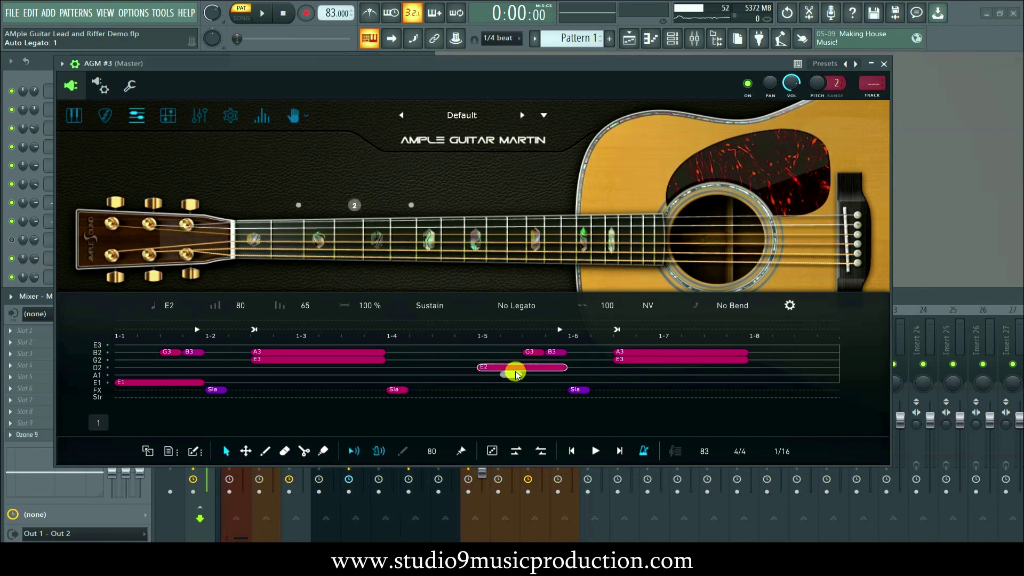
{"action": "scroll", "coordinate": [511, 370], "scroll_direction": "down", "scroll_amount": 1}
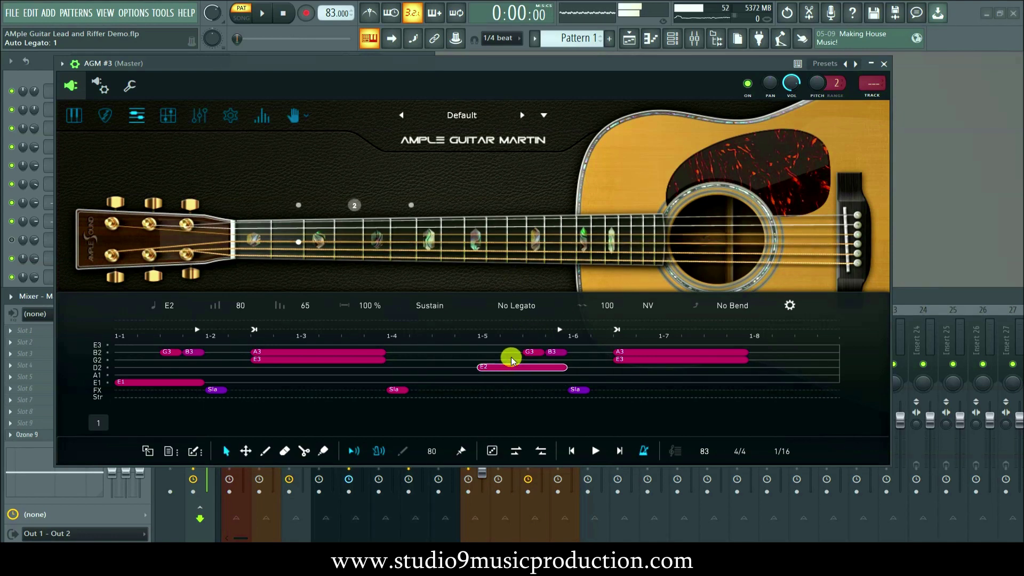
{"action": "left_click_drag", "start_coordinate": [509, 386], "coordinate": [509, 398]}
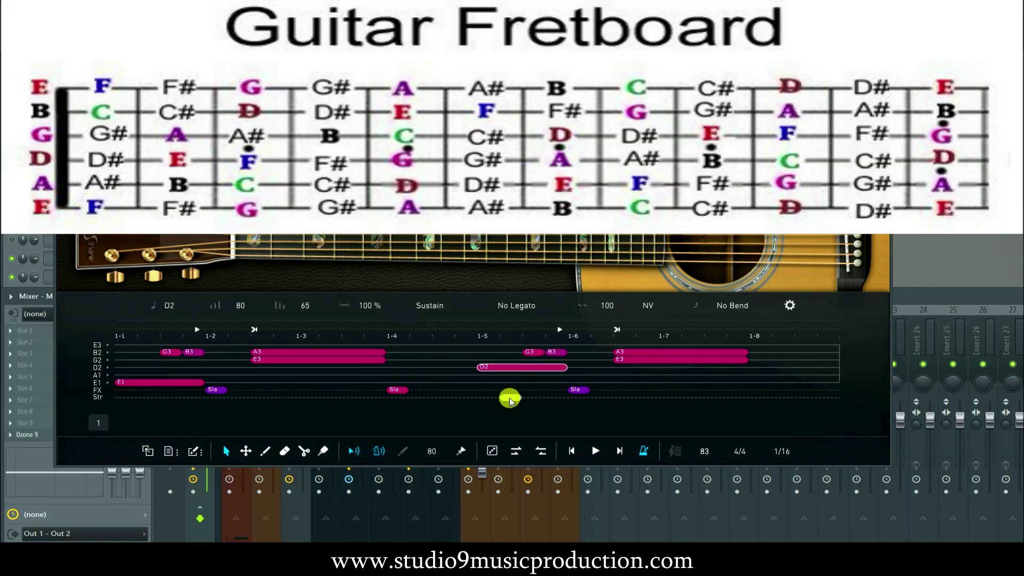
Change the two short copied notes before beat 1-6 to D3 and F#3, and play the riff
{"action": "left_click_drag", "start_coordinate": [530, 352], "coordinate": [538, 423]}
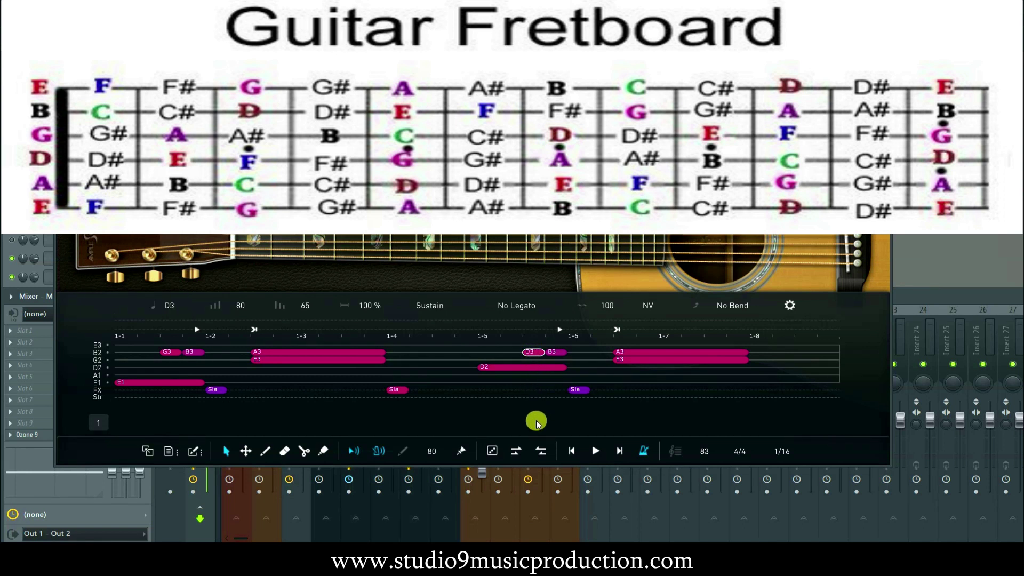
{"action": "left_click_drag", "start_coordinate": [557, 352], "coordinate": [560, 409]}
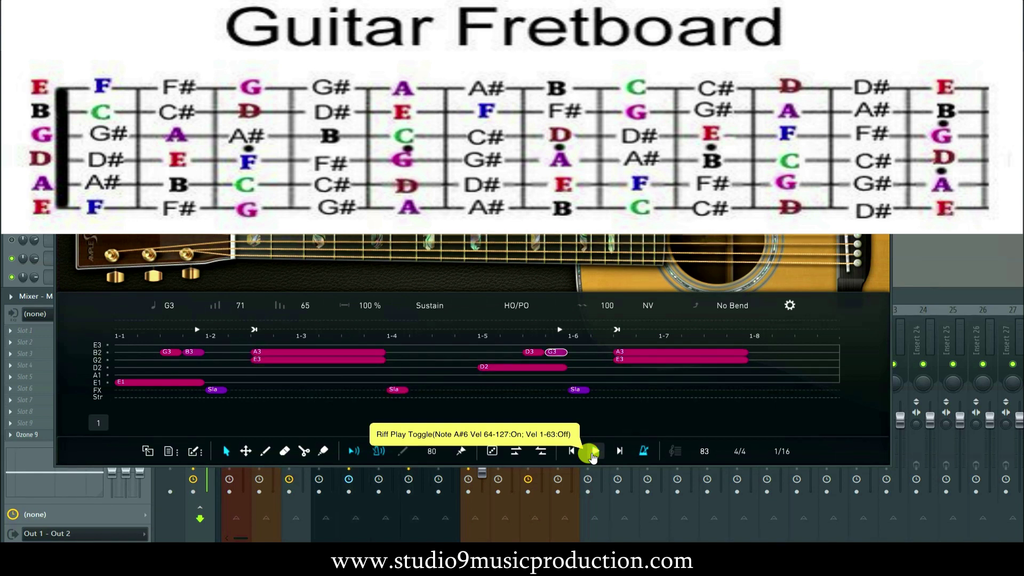
{"action": "left_click", "coordinate": [575, 392]}
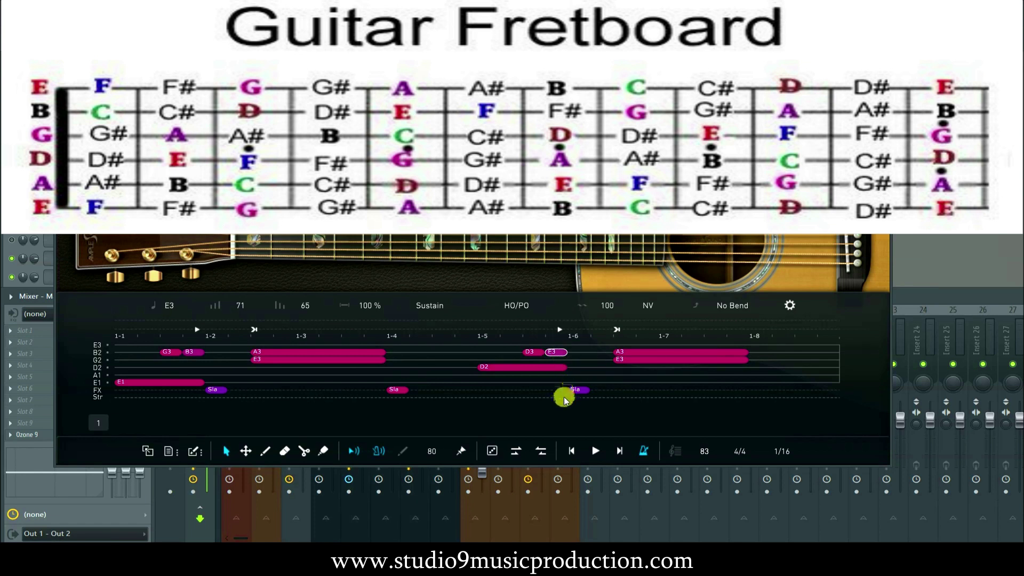
{"action": "left_click_drag", "start_coordinate": [564, 397], "coordinate": [566, 361]}
{"action": "key", "text": "space"}
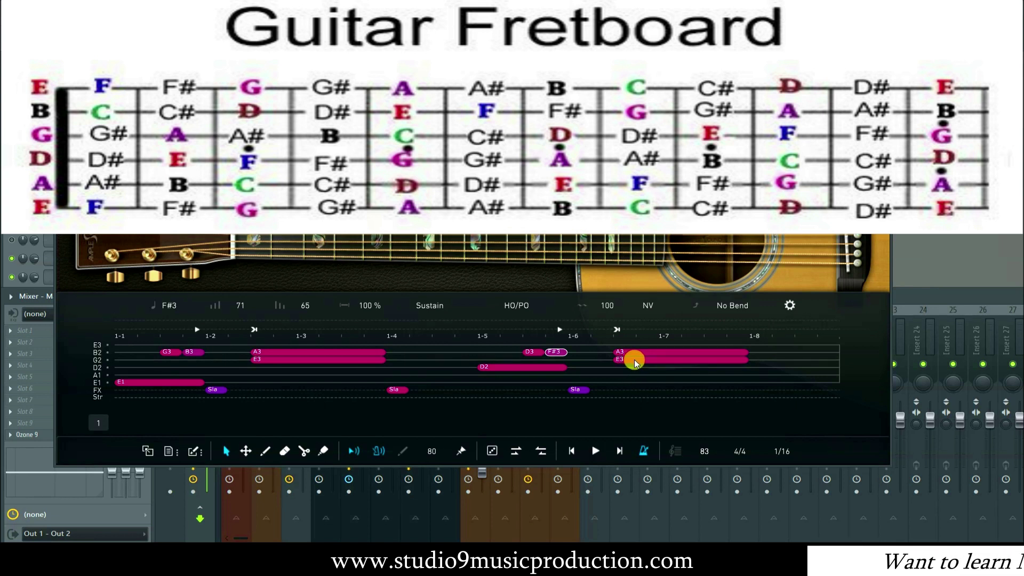
Change the two long copied notes at beat 1-6 to B2 on the G2 string and E3 on the B2 string
{"action": "left_click_drag", "start_coordinate": [635, 362], "coordinate": [637, 392]}
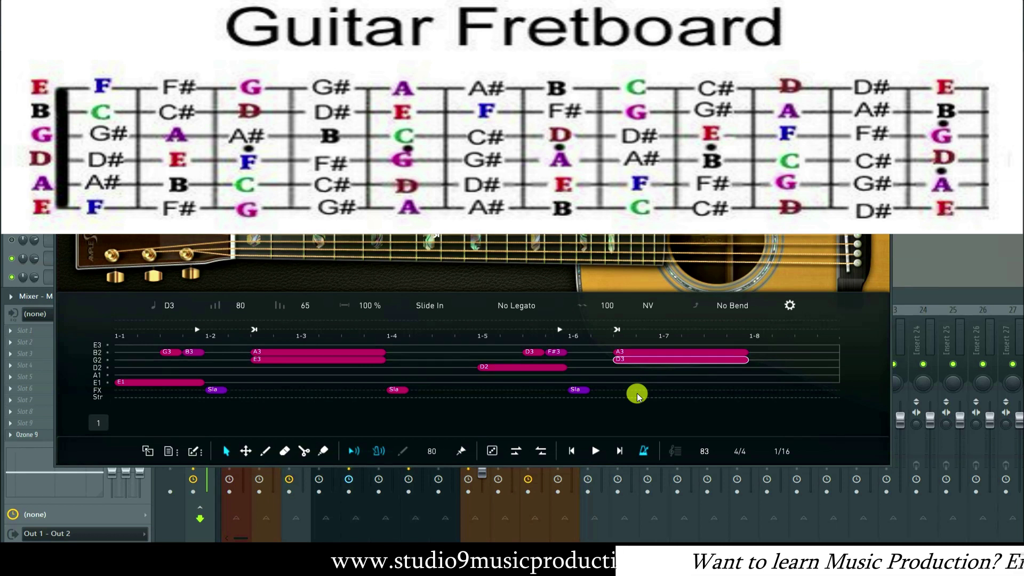
{"action": "left_click_drag", "start_coordinate": [640, 411], "coordinate": [642, 428]}
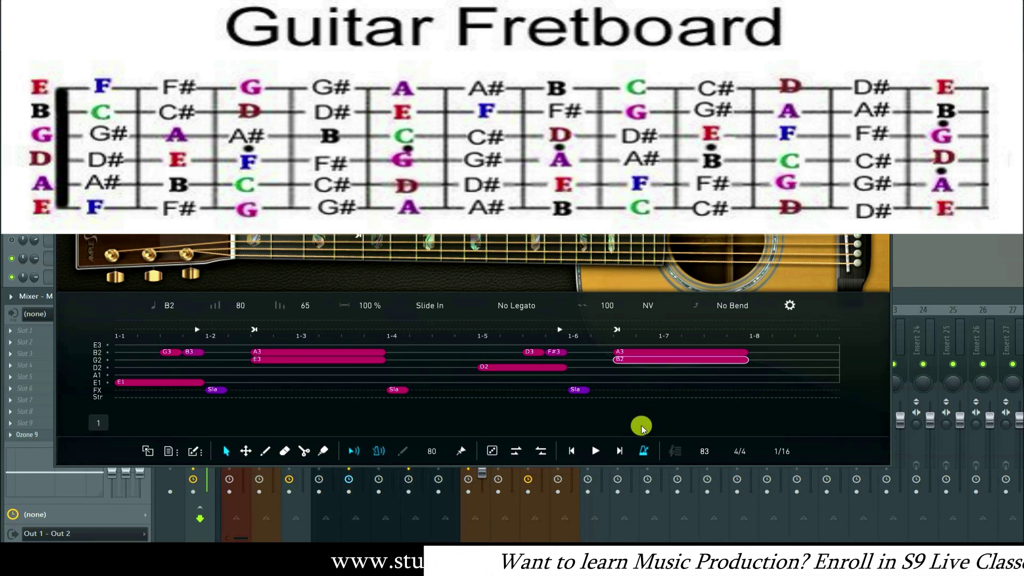
{"action": "left_click", "coordinate": [650, 351]}
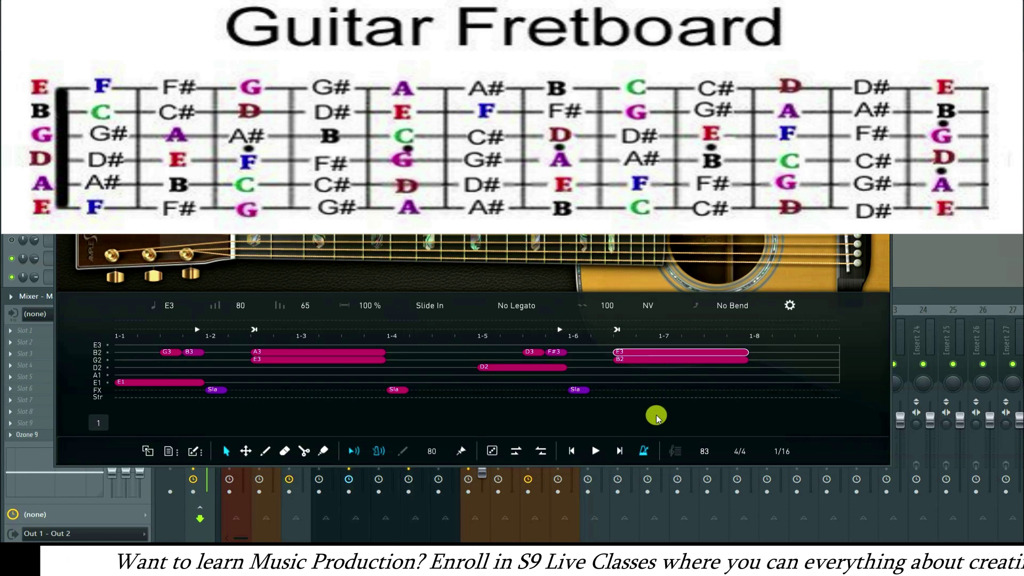
Play the finished riff with the Riffer metronome turned off
{"action": "key", "text": "space"}
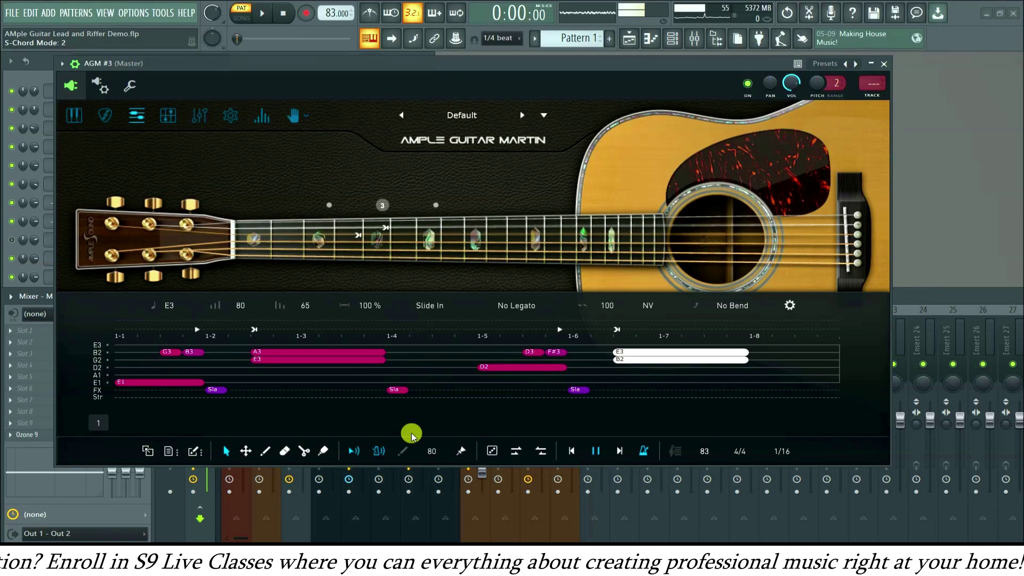
{"action": "left_click", "coordinate": [378, 452]}
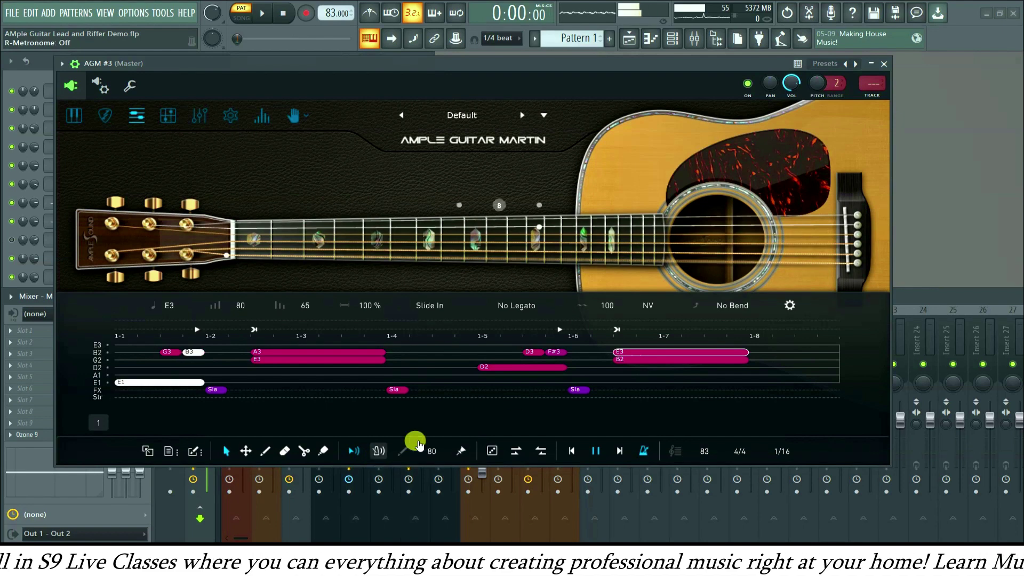
{"action": "left_click", "coordinate": [382, 359]}
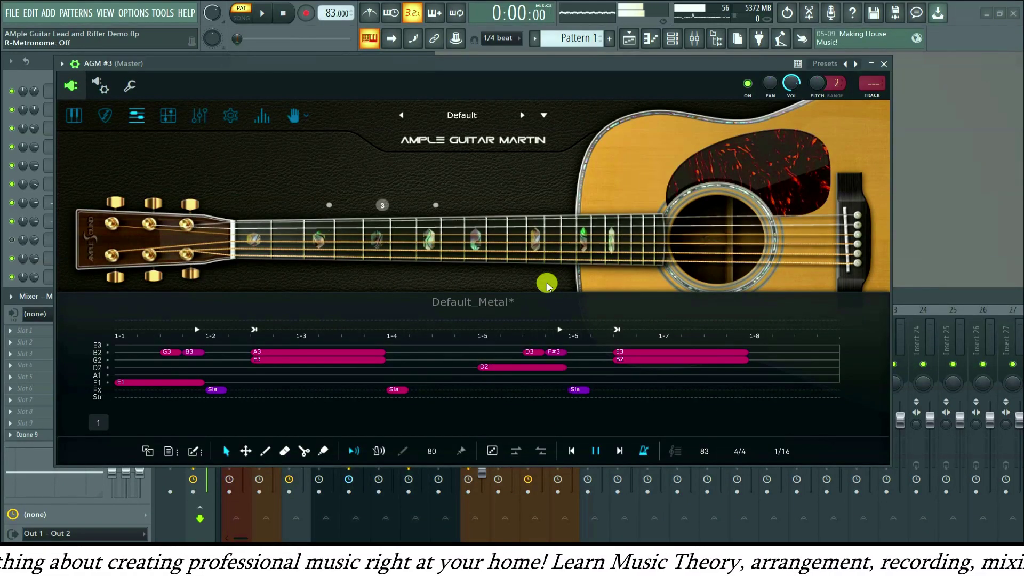
Transfer the riff from the Riffer to the AGM #3 channel and examine its notes in the piano roll
{"action": "left_click_drag", "start_coordinate": [256, 67], "coordinate": [584, 76]}
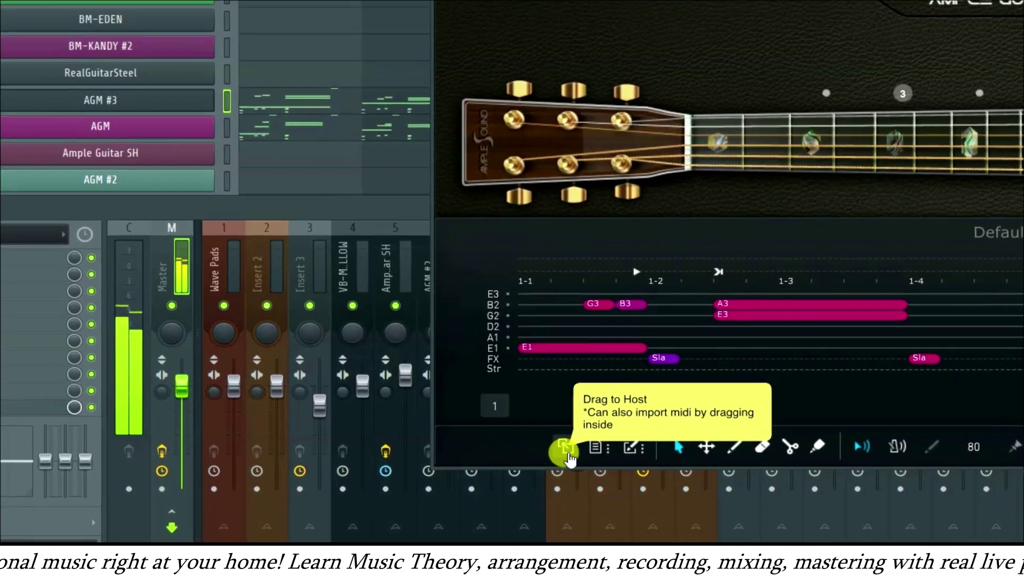
{"action": "left_click_drag", "start_coordinate": [568, 456], "coordinate": [351, 111]}
{"action": "left_click_drag", "start_coordinate": [360, 64], "coordinate": [487, 183]}
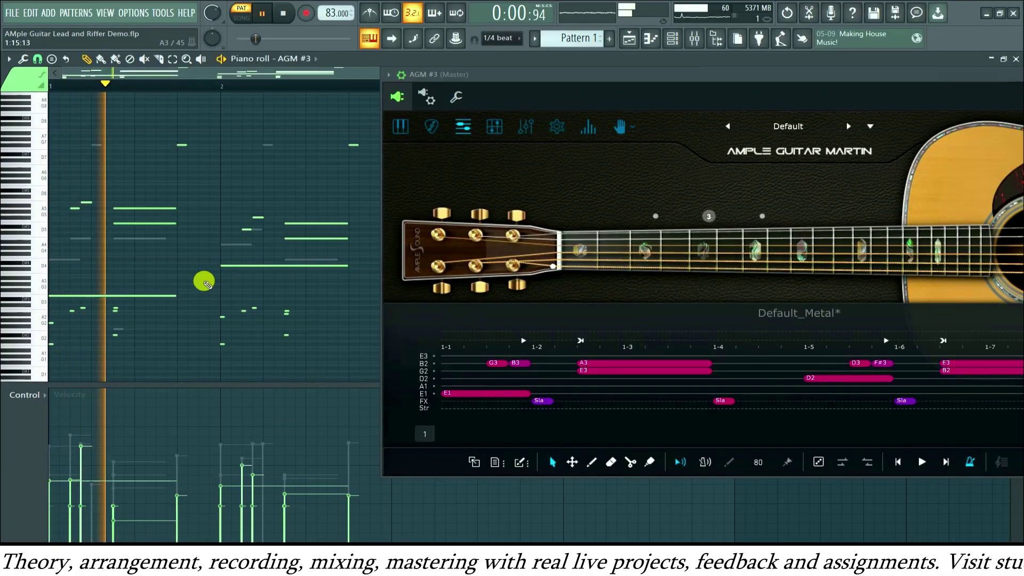
{"action": "left_click_drag", "start_coordinate": [328, 307], "coordinate": [42, 358]}
{"action": "left_click_drag", "start_coordinate": [357, 134], "coordinate": [117, 163]}
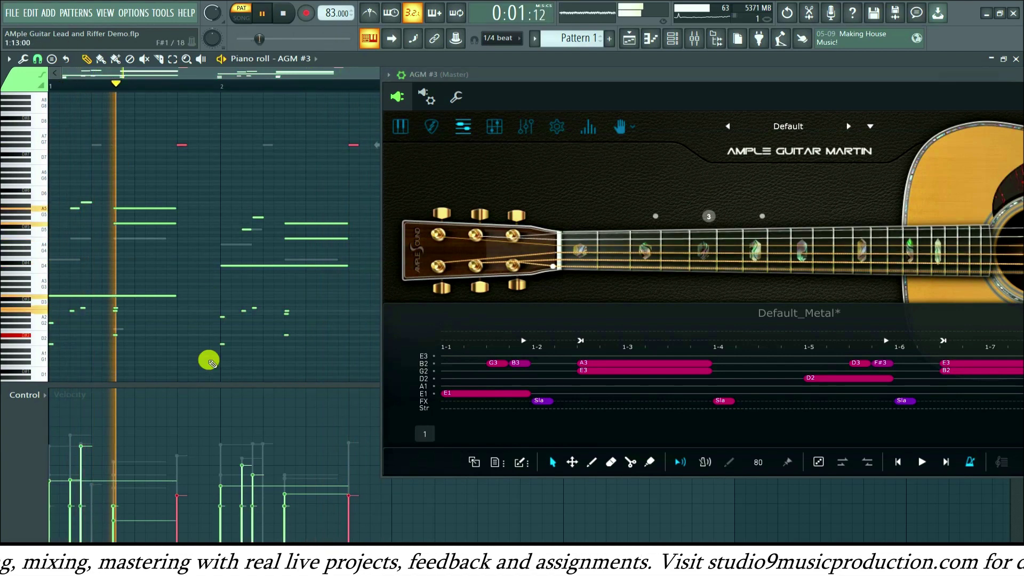
Show the playlist without the guitar plugin window and play the arrangement from bar 4 in song mode
{"action": "left_click_drag", "start_coordinate": [520, 74], "coordinate": [337, 108]}
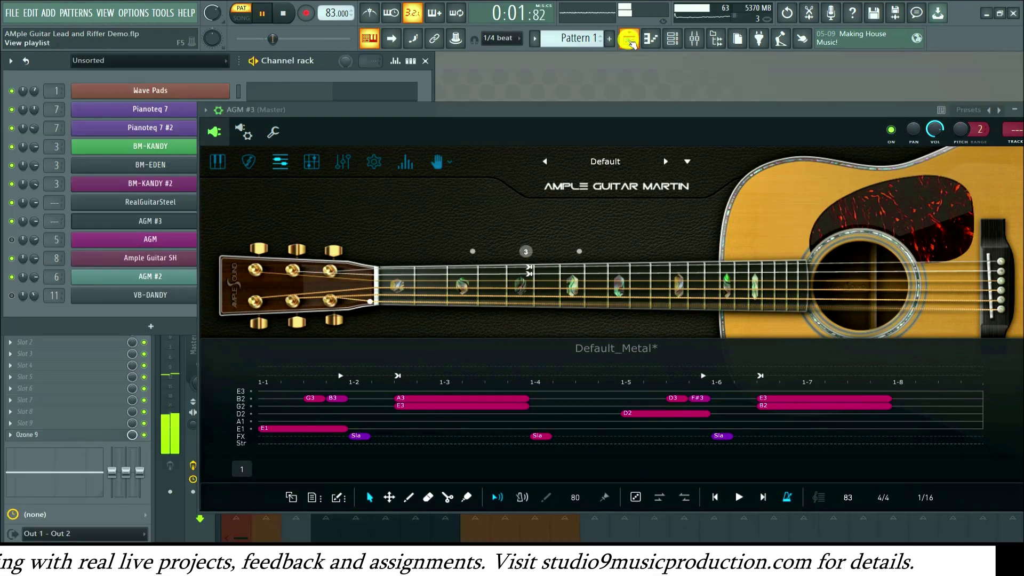
{"action": "left_click", "coordinate": [630, 42]}
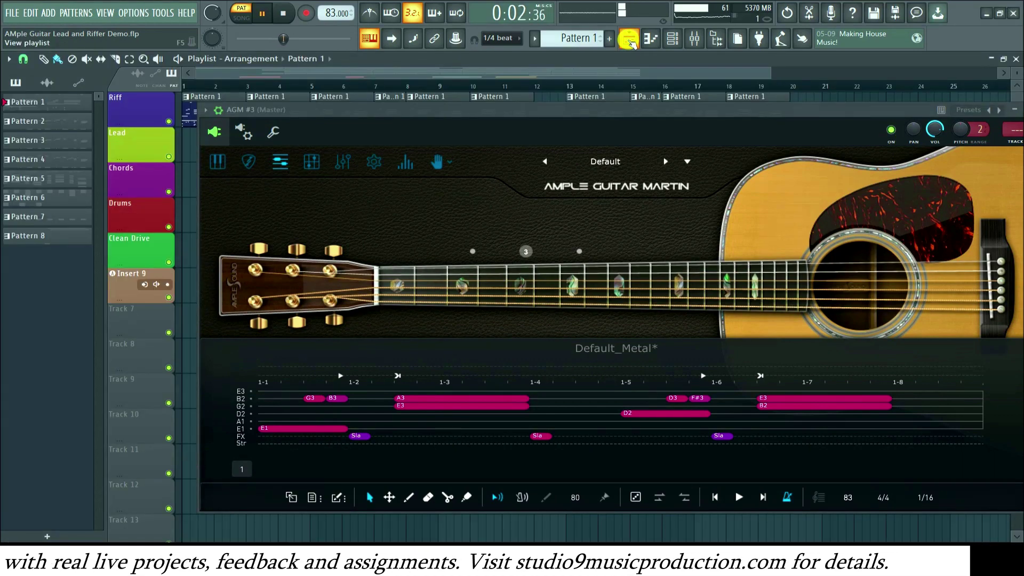
{"action": "left_click_drag", "start_coordinate": [862, 109], "coordinate": [766, 97]}
{"action": "left_click", "coordinate": [930, 97]}
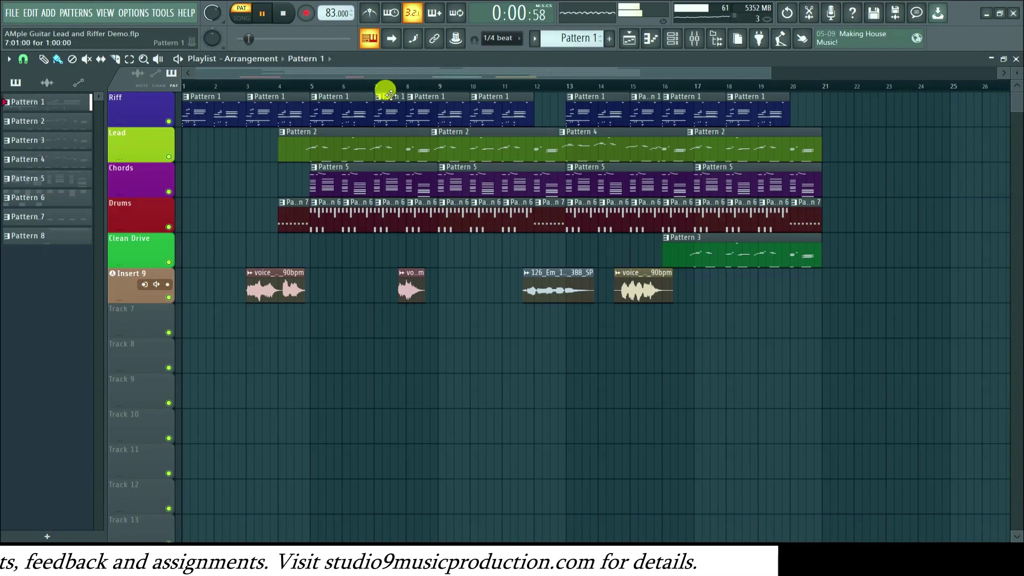
{"action": "left_click", "coordinate": [293, 86]}
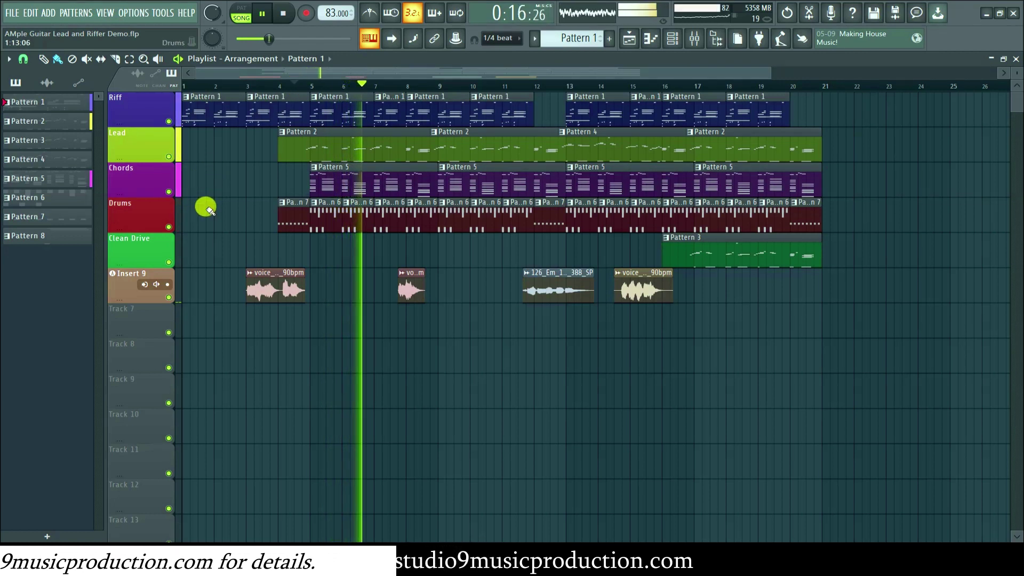
Stop the arrangement playback after briefly muting the Lead track, and close the playlist
{"action": "left_click", "coordinate": [169, 157]}
{"action": "key", "text": "space"}
{"action": "left_click", "coordinate": [169, 157]}
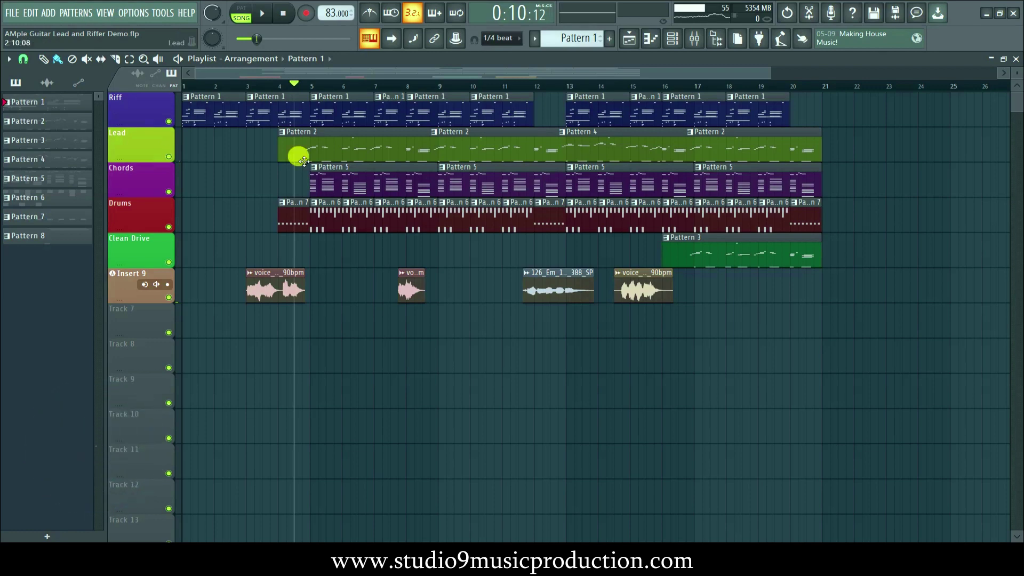
{"action": "left_click", "coordinate": [1013, 61]}
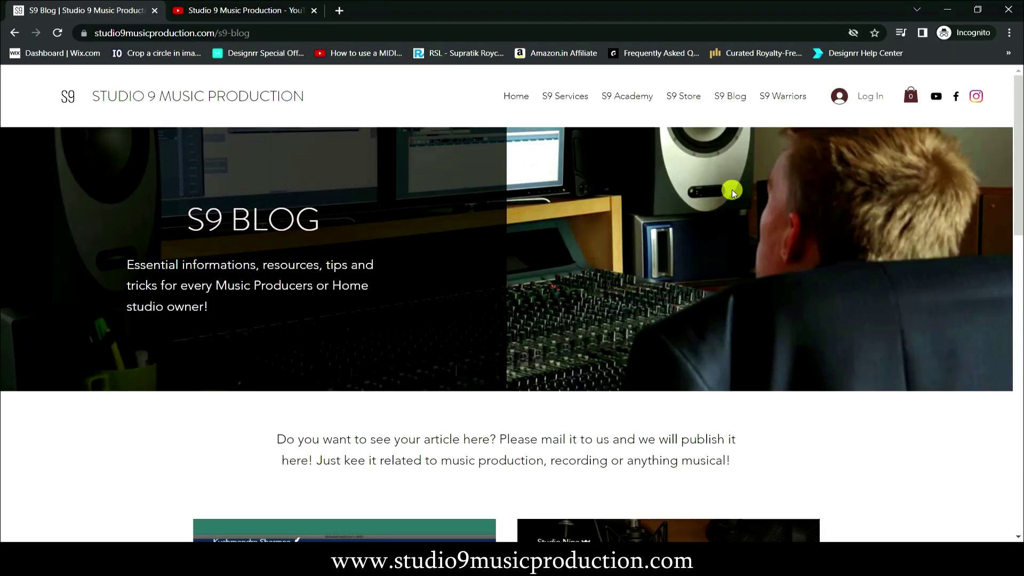
In the browser, open the S9 Blog article "Top 5 Best Free Audio Effects" and look through its plugin list
{"action": "scroll", "coordinate": [731, 190], "scroll_direction": "down", "scroll_amount": 5}
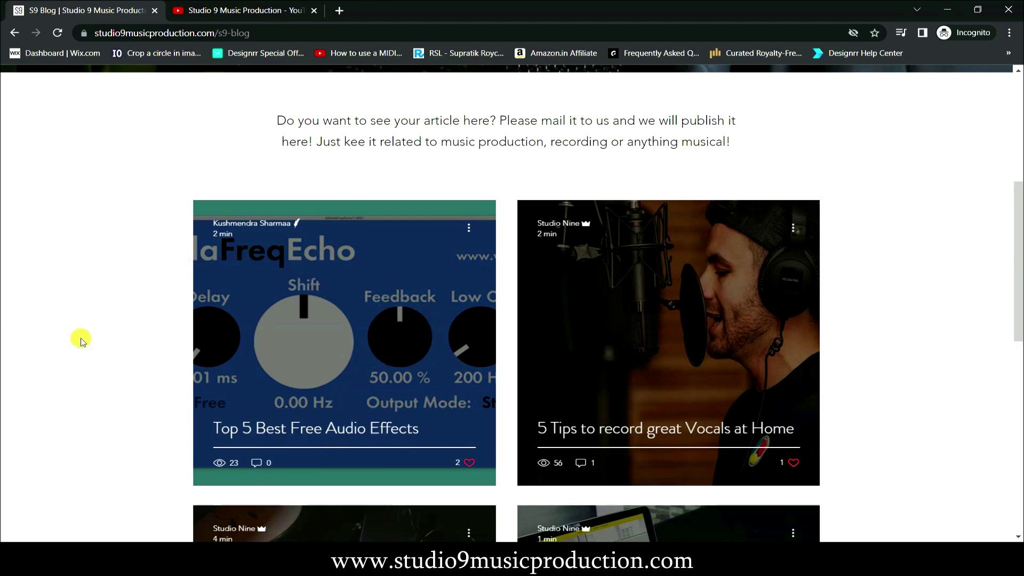
{"action": "scroll", "coordinate": [3, 262], "scroll_direction": "up", "scroll_amount": 5}
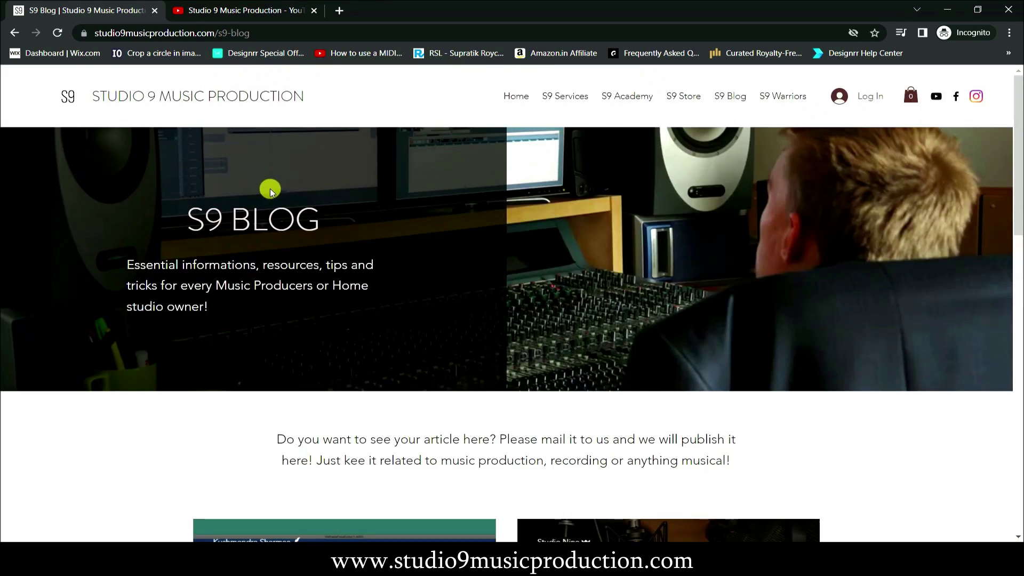
{"action": "scroll", "coordinate": [271, 191], "scroll_direction": "down", "scroll_amount": 7}
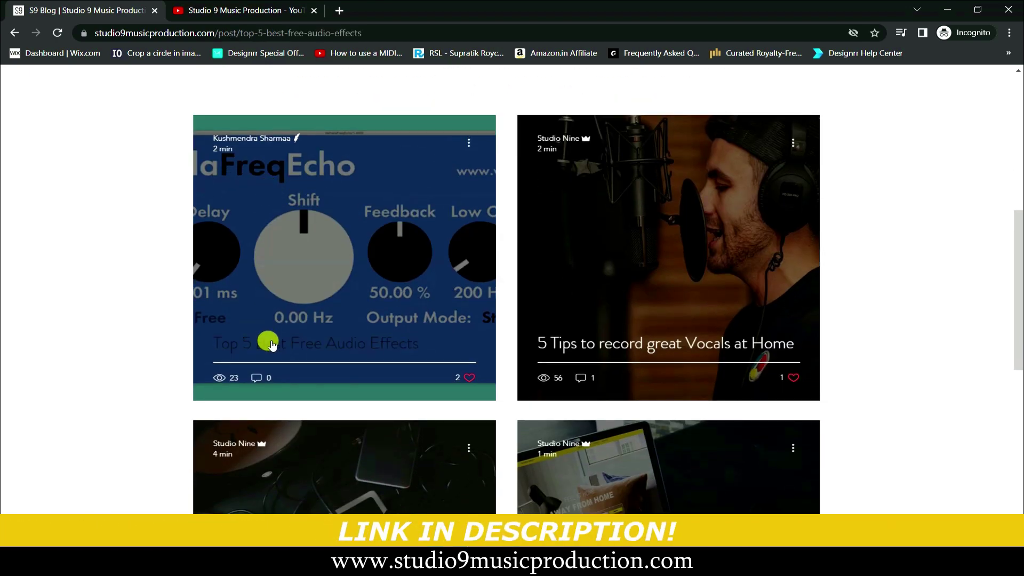
{"action": "left_click", "coordinate": [270, 344]}
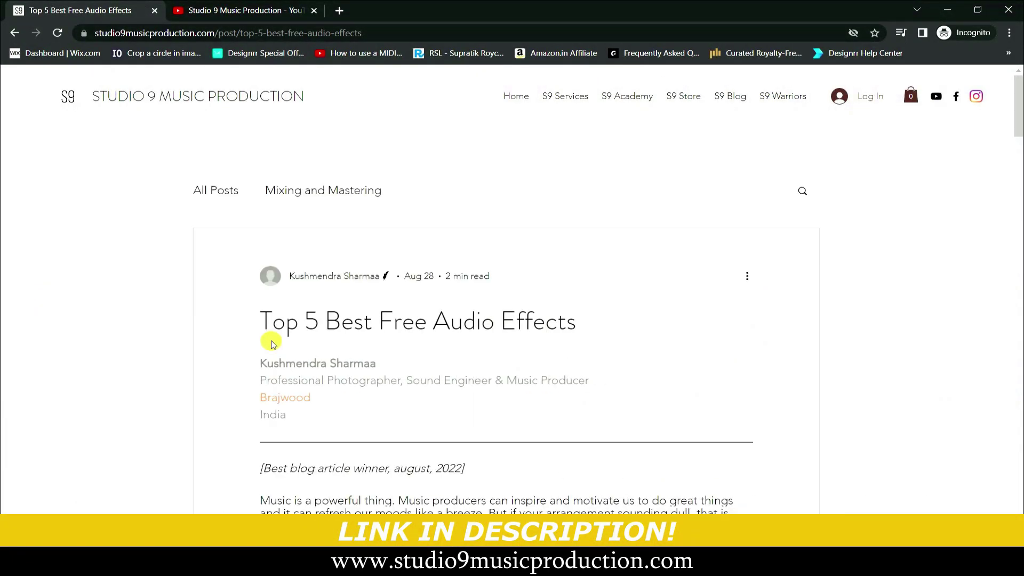
{"action": "scroll", "coordinate": [271, 343], "scroll_direction": "down", "scroll_amount": 12}
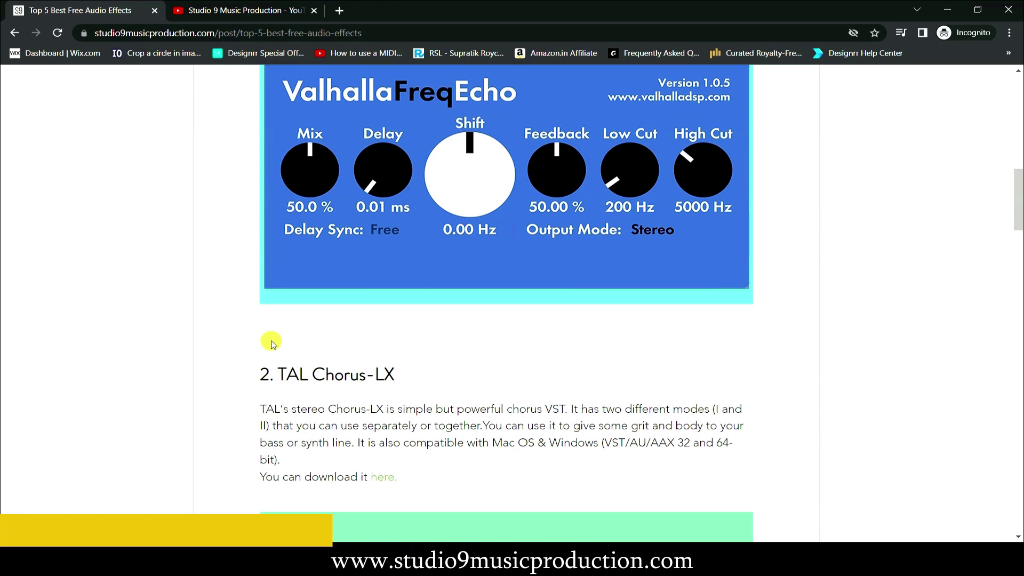
{"action": "scroll", "coordinate": [271, 344], "scroll_direction": "down", "scroll_amount": 20}
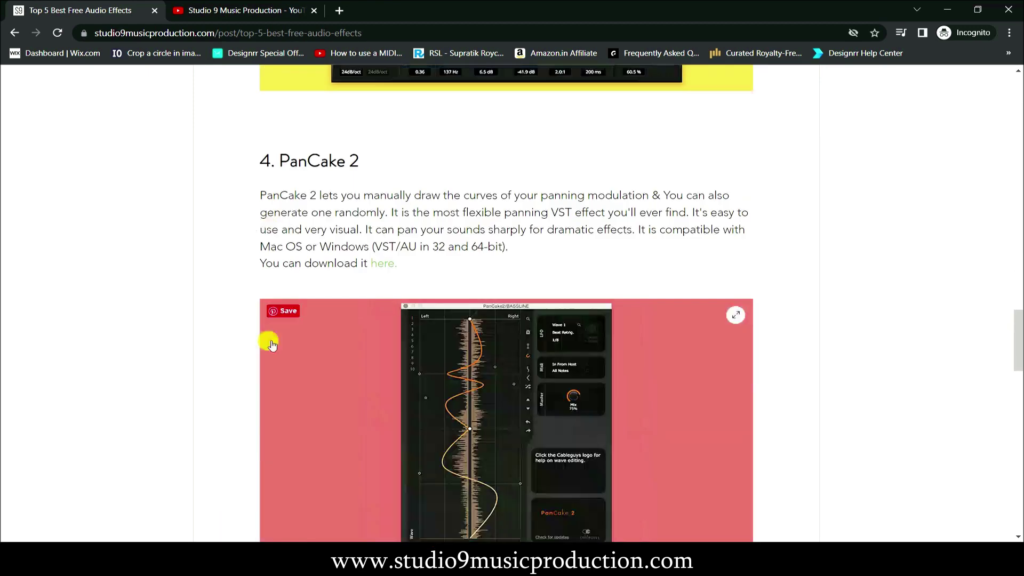
{"action": "scroll", "coordinate": [271, 345], "scroll_direction": "down", "scroll_amount": 6}
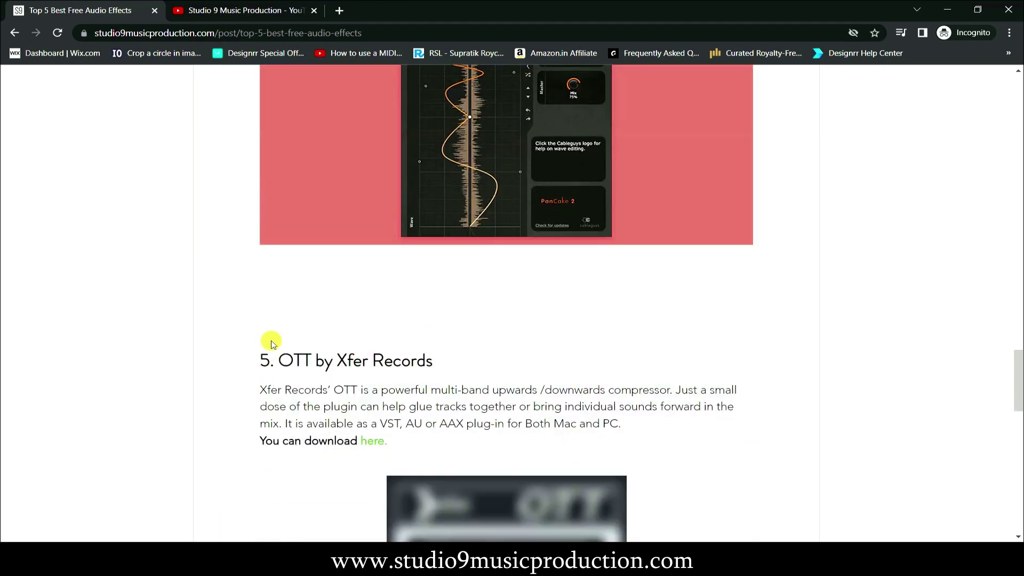